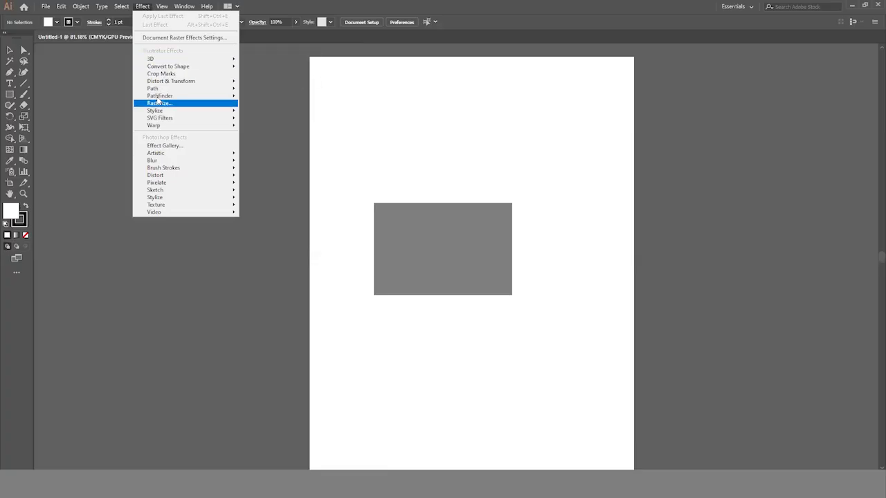
Step: Set the default fill colour to red and the stroke to none
mouse_move(158, 99)
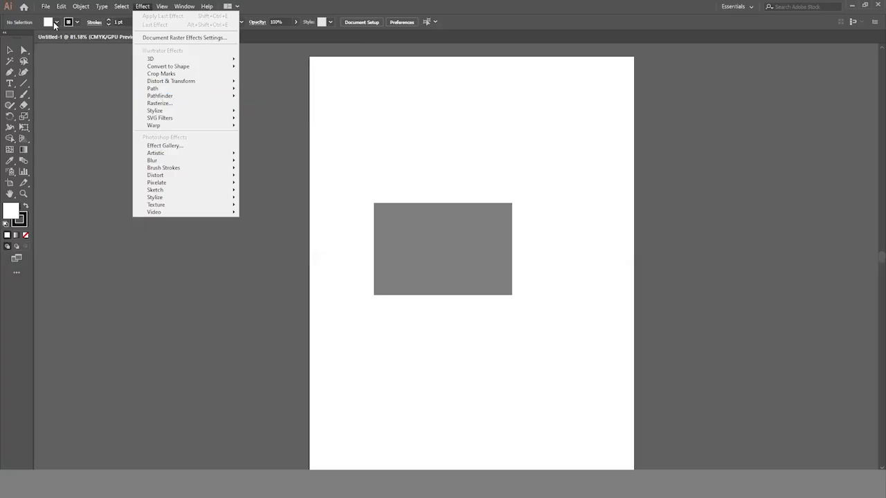
click(56, 22)
click(33, 38)
click(78, 23)
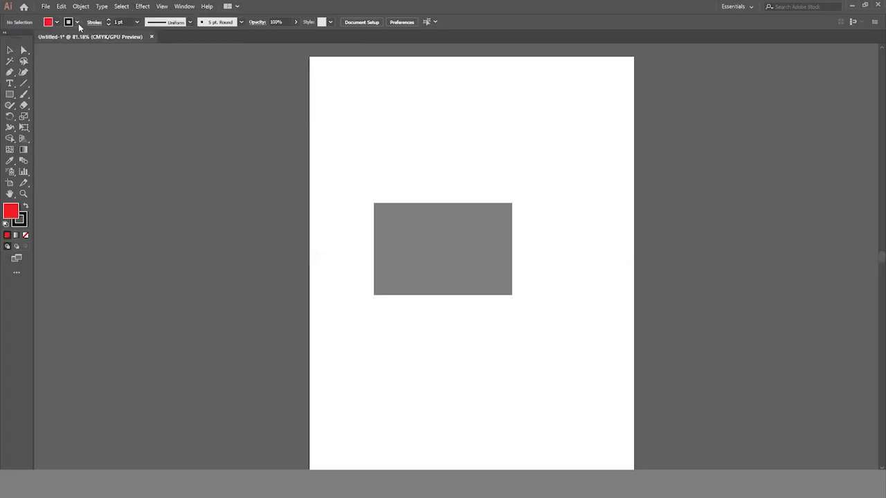
click(6, 38)
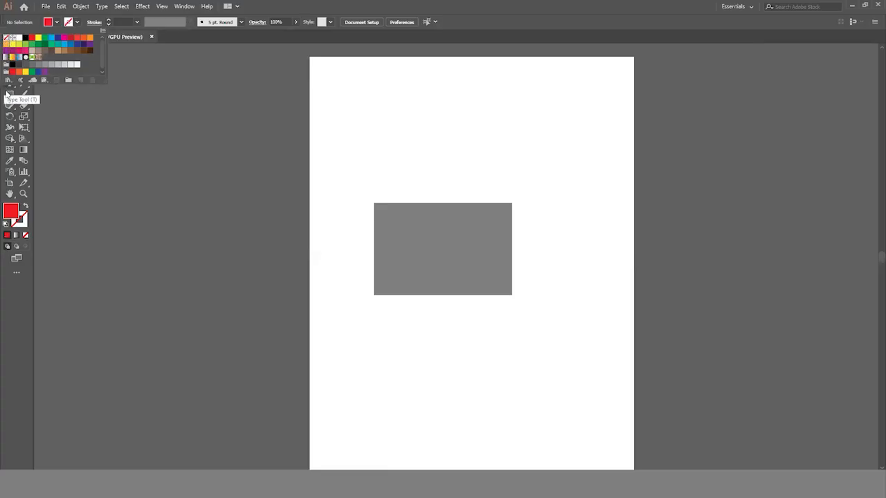
Step: Draw a slightly tilted five-pointed star about 3.9 by 3.8 in and place it in the upper part of the artboard
click(9, 94)
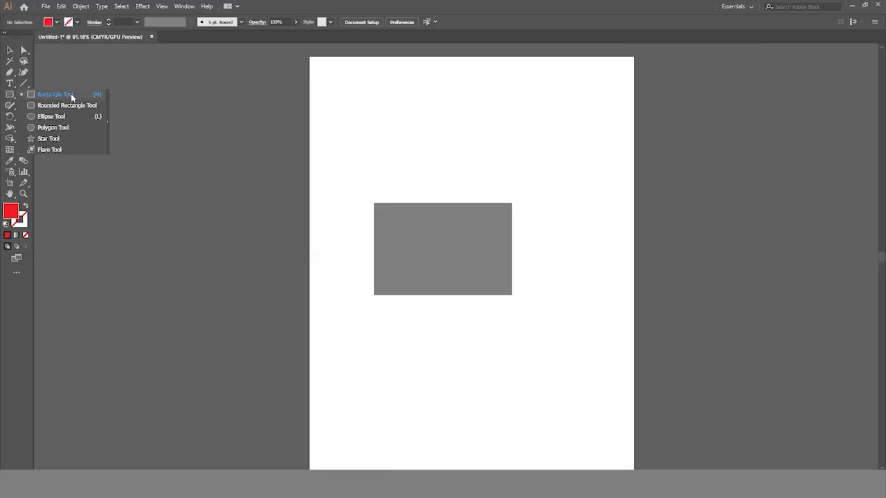
click(49, 139)
drag(396, 144, 450, 202)
key(v)
scroll(338, 245, right, 3)
drag(315, 168, 326, 225)
key(ctrl+shift+a)
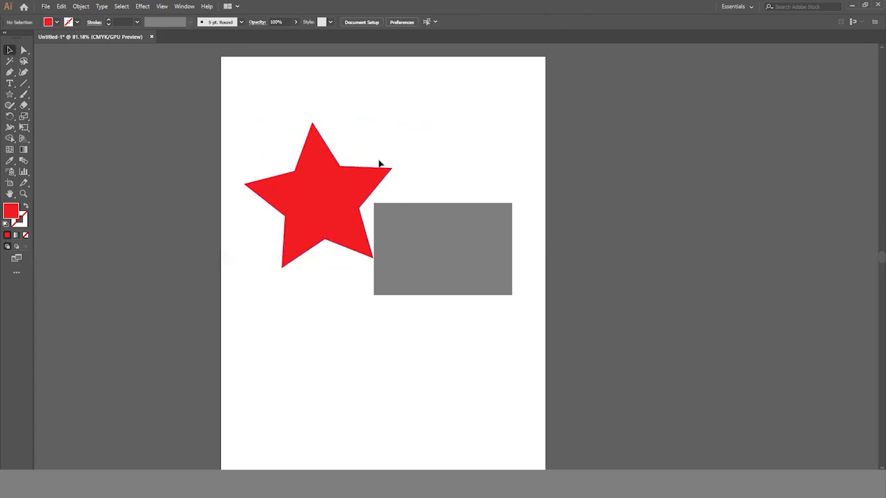
click(330, 173)
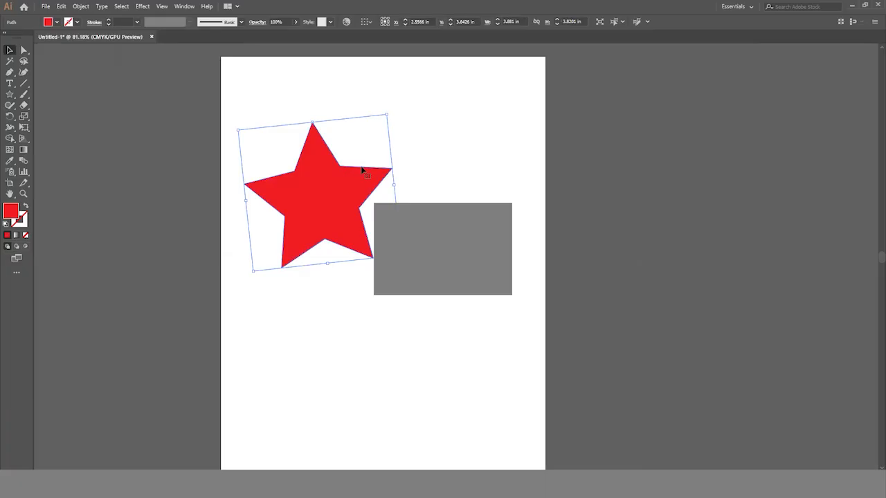
drag(327, 206, 350, 192)
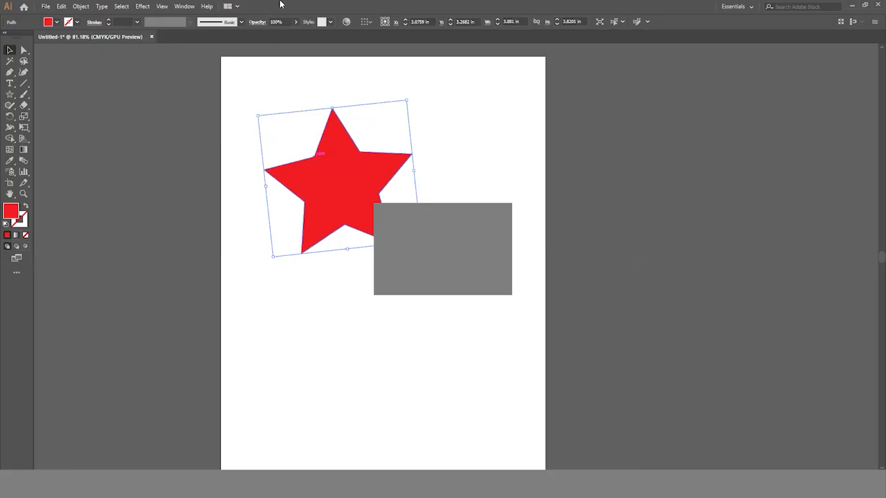
Step: Begin a Convert to Shape effect on the star with the Rectangle shape and turn on its preview
click(144, 7)
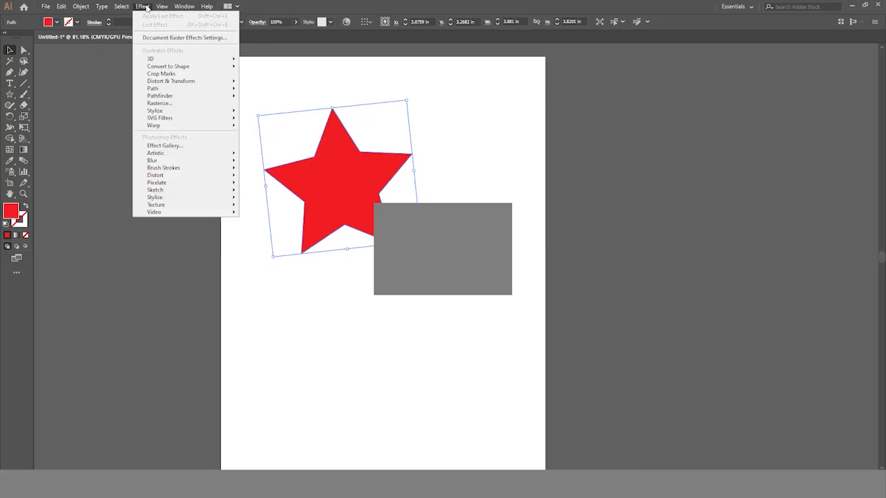
mouse_move(160, 66)
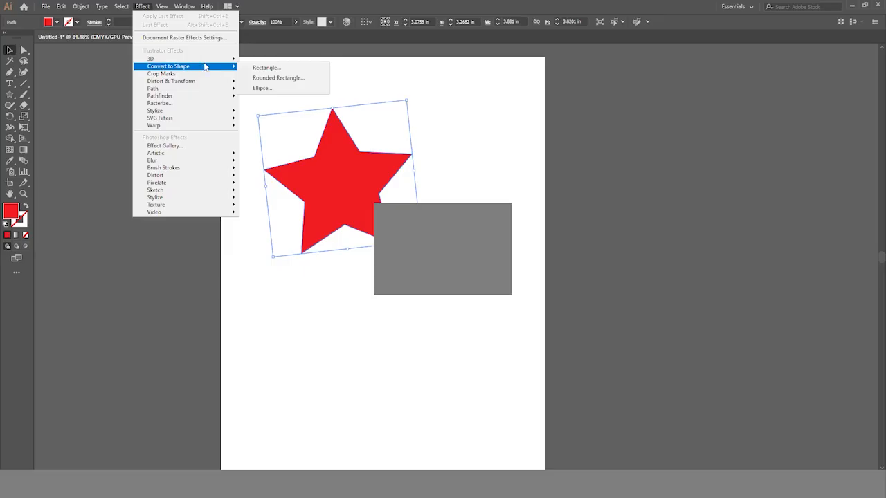
click(268, 72)
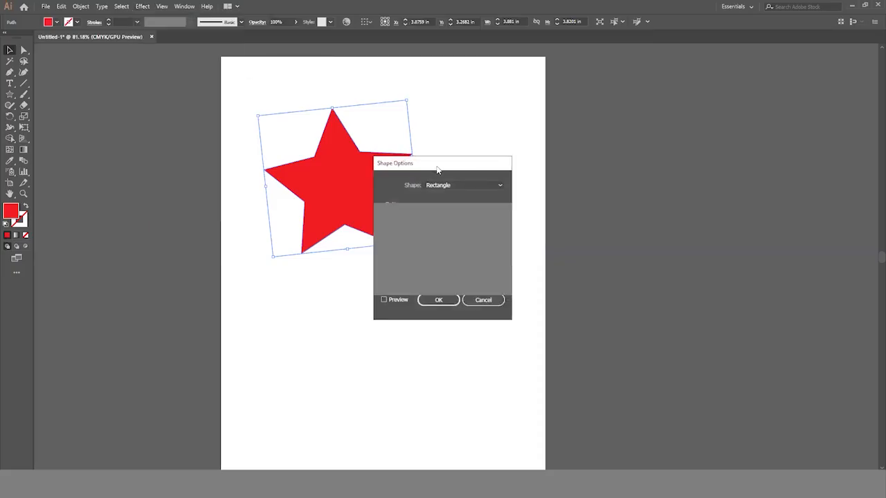
drag(431, 166, 142, 97)
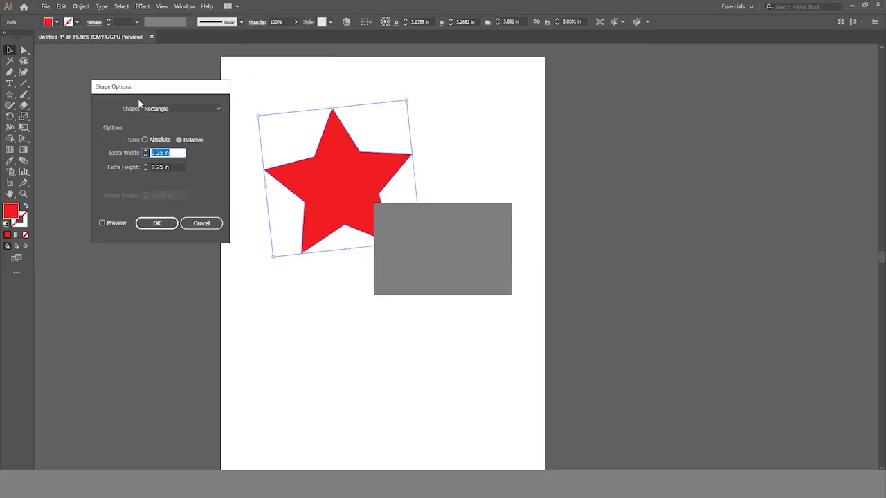
click(217, 108)
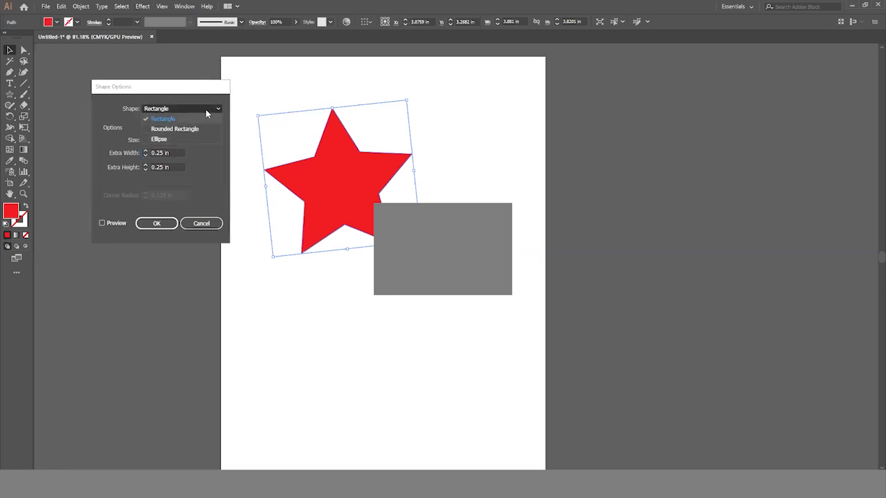
click(207, 110)
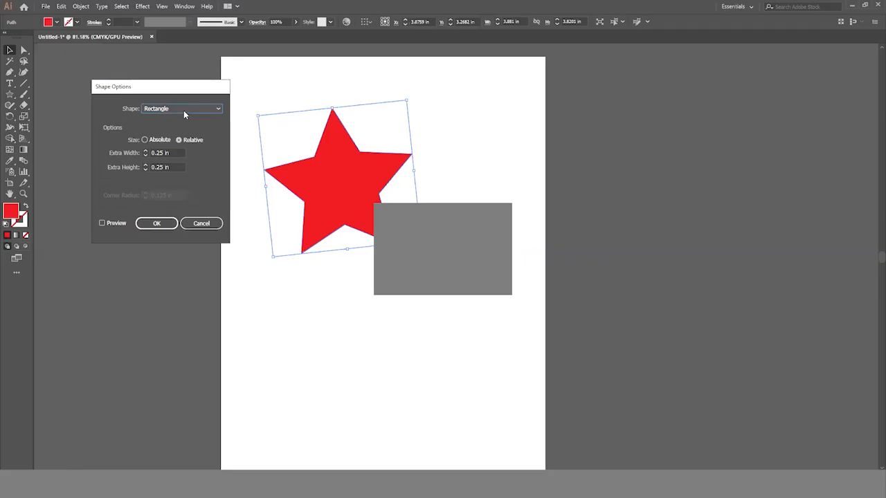
click(101, 222)
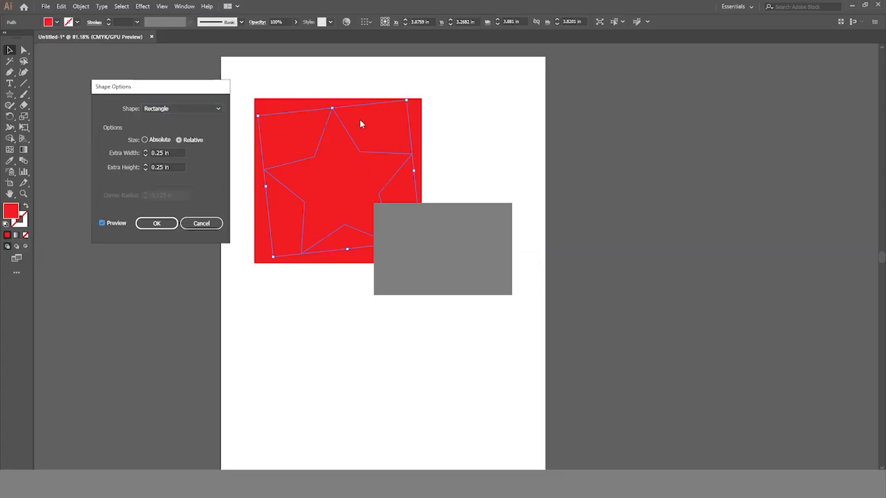
Step: Set the rectangle's extra width to 0.5 in and extra height to 0.125 in, and apply the effect
click(145, 151)
click(146, 150)
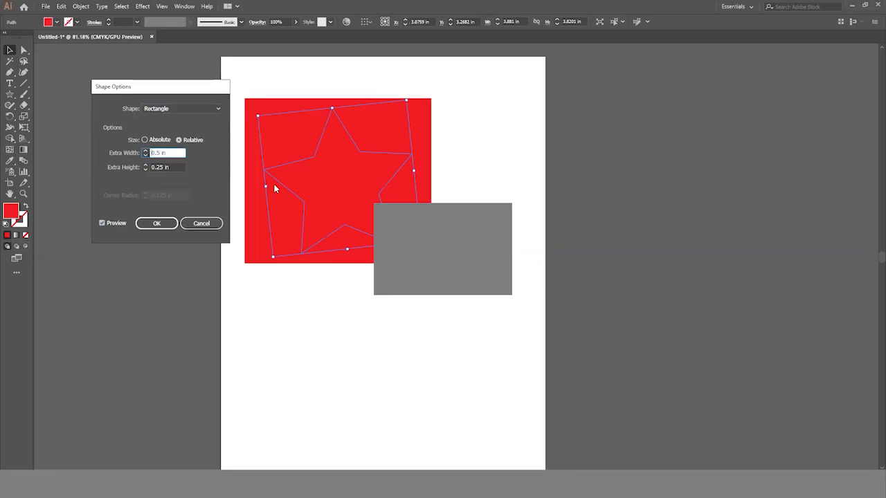
click(145, 170)
click(145, 170)
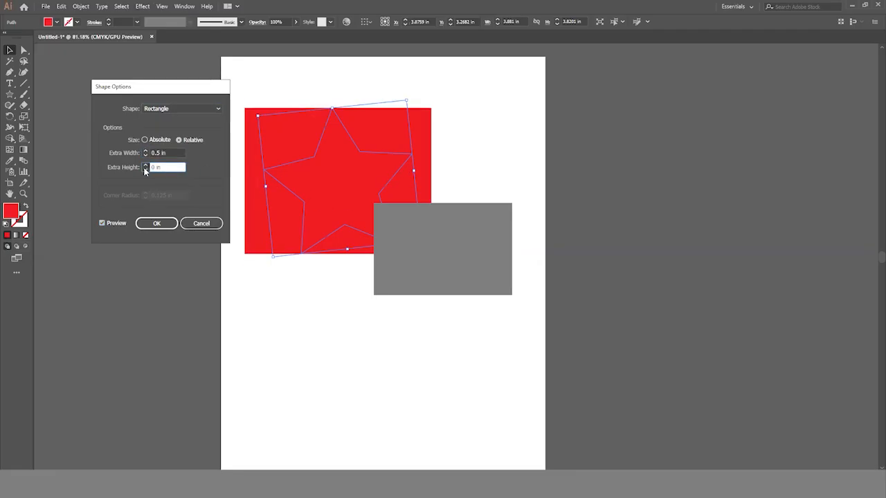
click(145, 165)
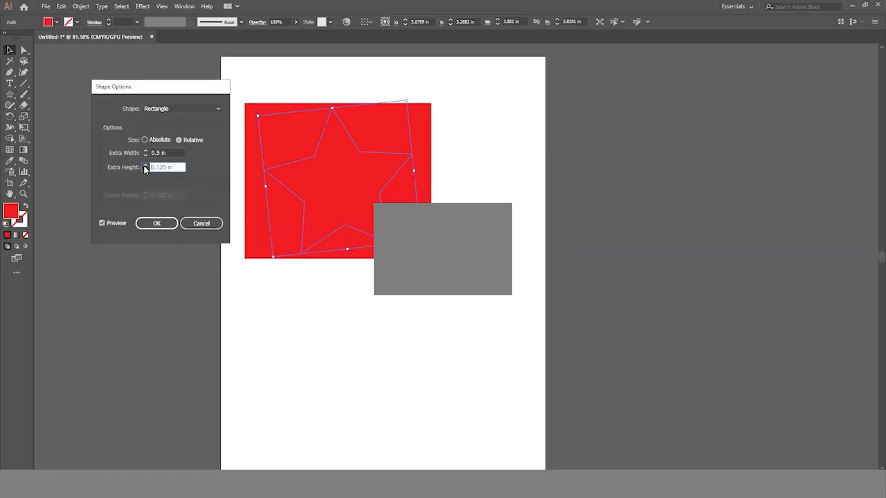
click(156, 223)
click(165, 222)
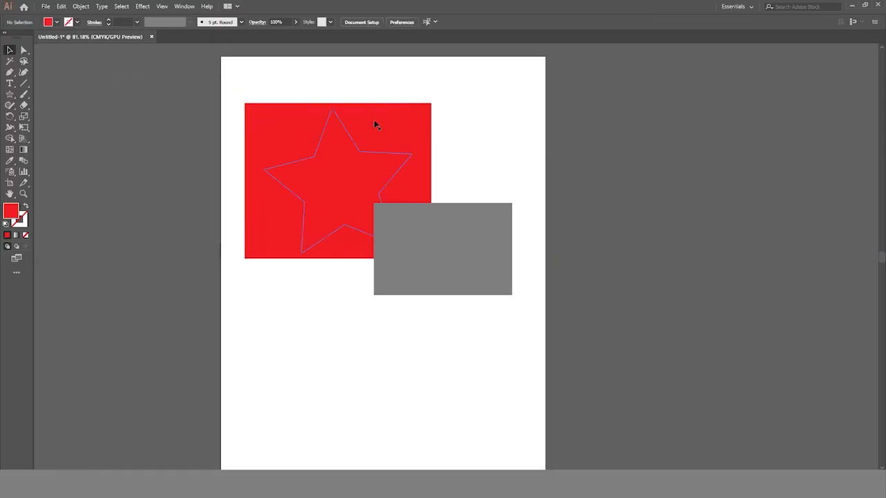
Step: Try moving the converted rectangle, and undo back to the plain star without the effect
drag(330, 187, 373, 200)
click(447, 298)
drag(459, 166, 460, 164)
key(ctrl+z)
key(ctrl+z)
key(ctrl+z)
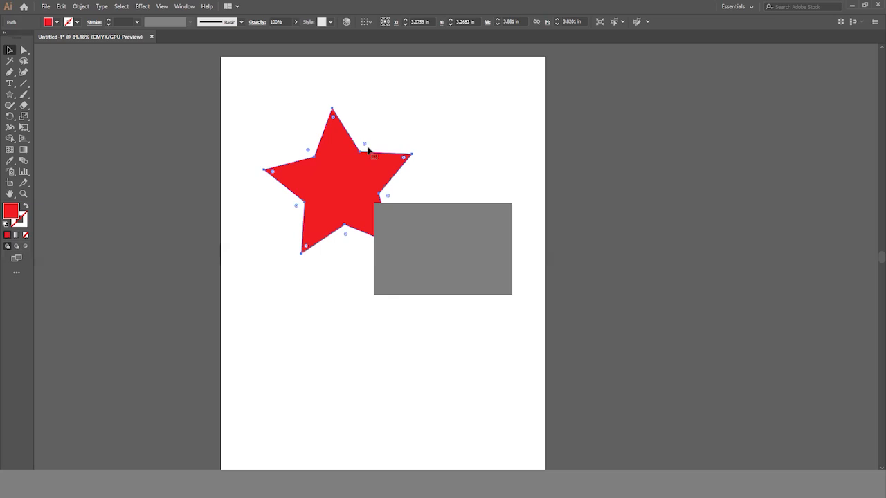
Step: Preview the star converted to a rounded rectangle with a corner radius of 1.625 in
click(144, 7)
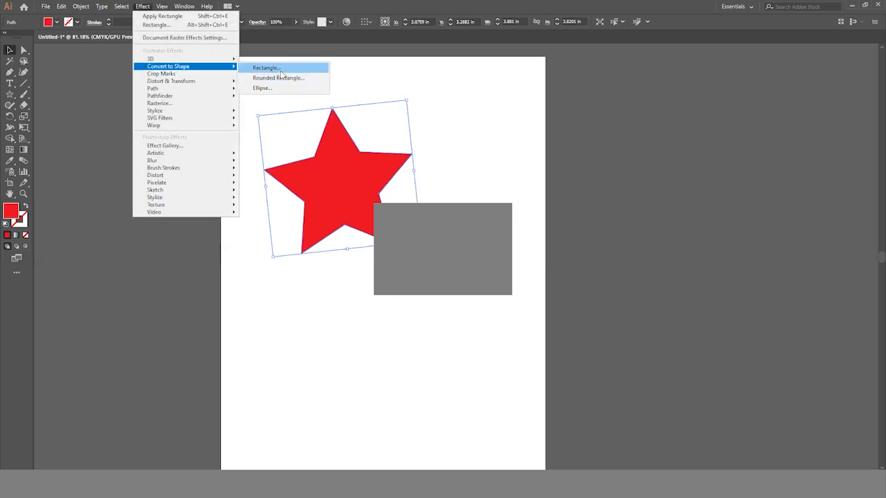
click(284, 78)
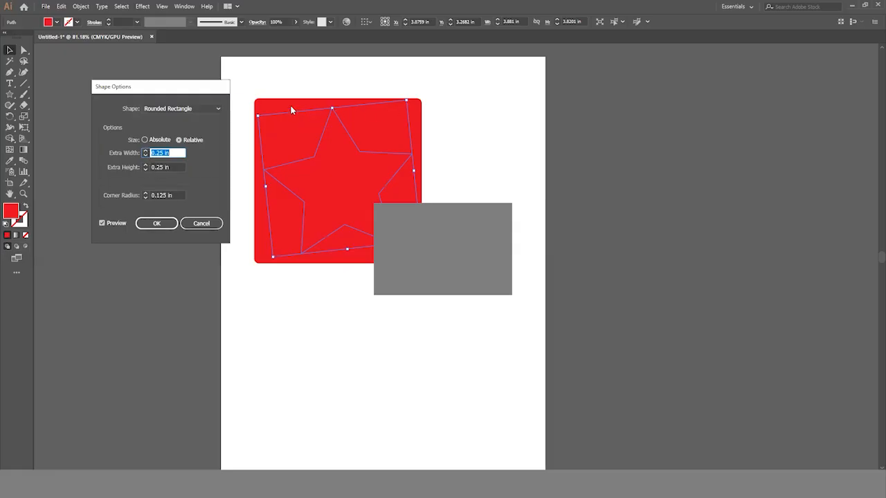
click(144, 193)
click(144, 193)
click(144, 193)
click(144, 193)
click(145, 193)
click(144, 193)
click(145, 193)
click(145, 193)
click(145, 193)
click(145, 193)
click(145, 193)
click(145, 193)
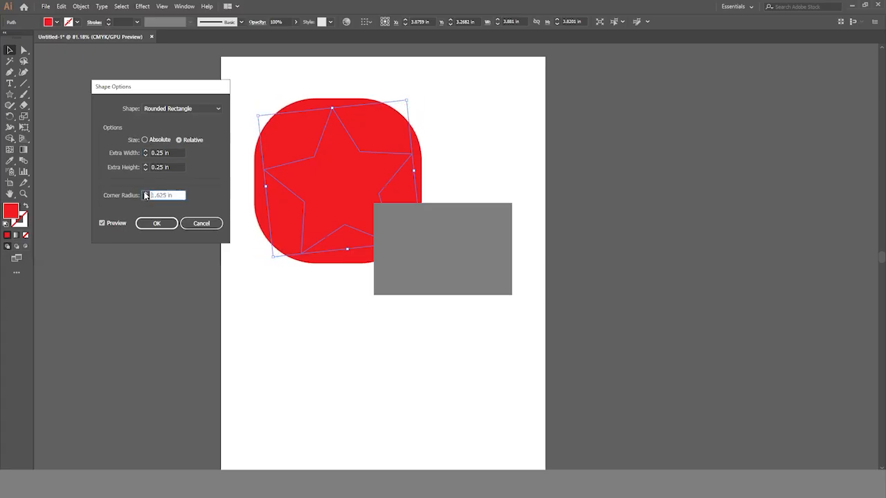
Step: Switch the conversion to Ellipse, with extra width -0.375 in and extra height -0.25 in, and apply it
click(172, 110)
click(159, 139)
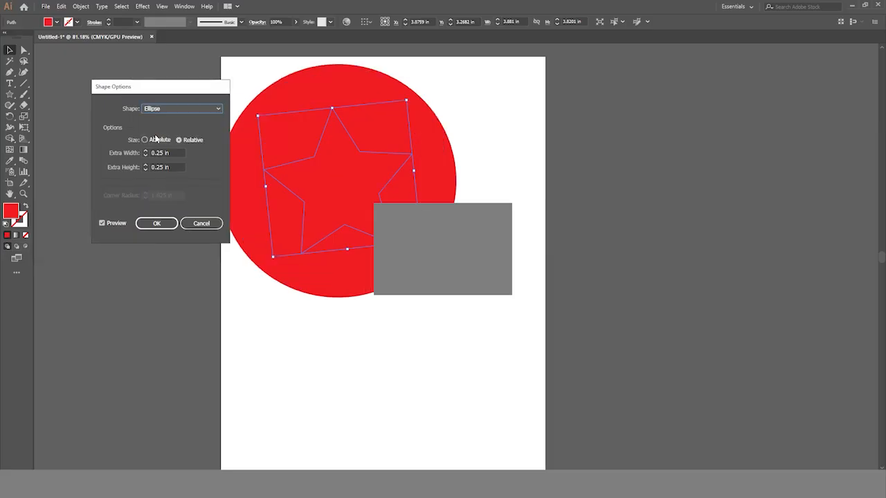
click(145, 170)
click(145, 170)
click(145, 170)
click(145, 170)
click(146, 155)
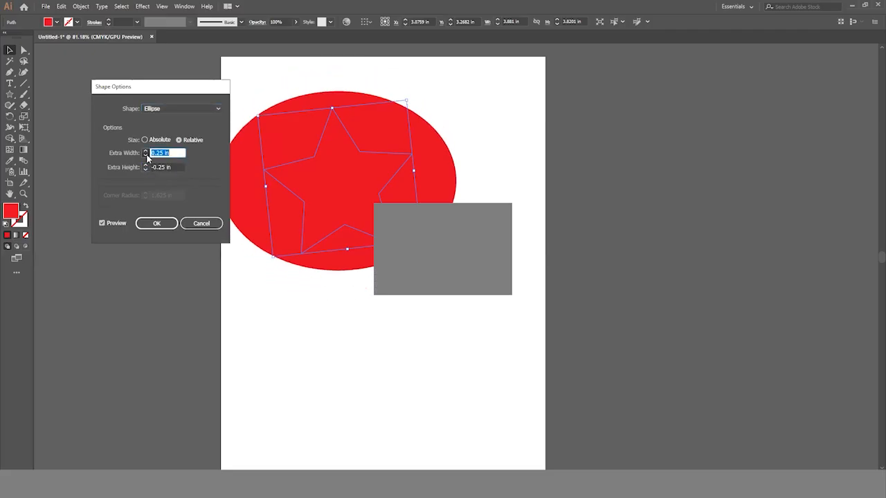
click(146, 156)
click(146, 155)
click(146, 156)
click(146, 156)
click(146, 156)
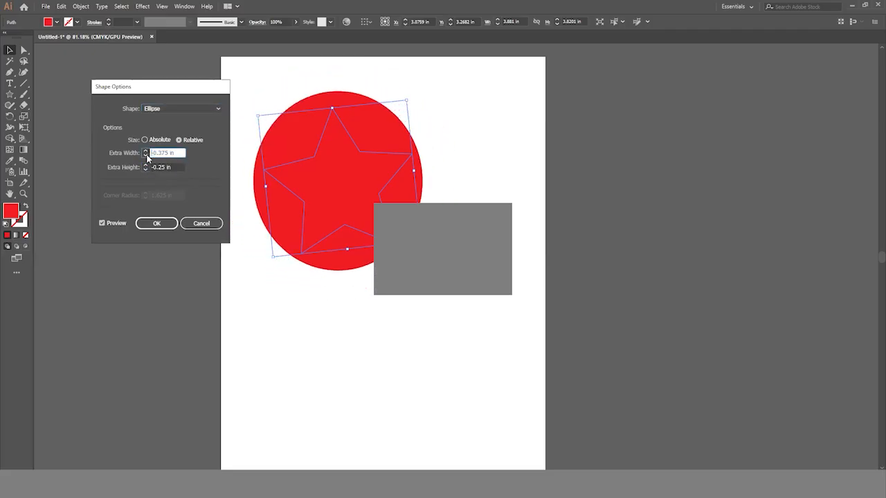
click(166, 221)
Step: Delete the ellipse-converted star and draw a red rectangle about 4.13 by 2.49 in on the artboard
click(347, 299)
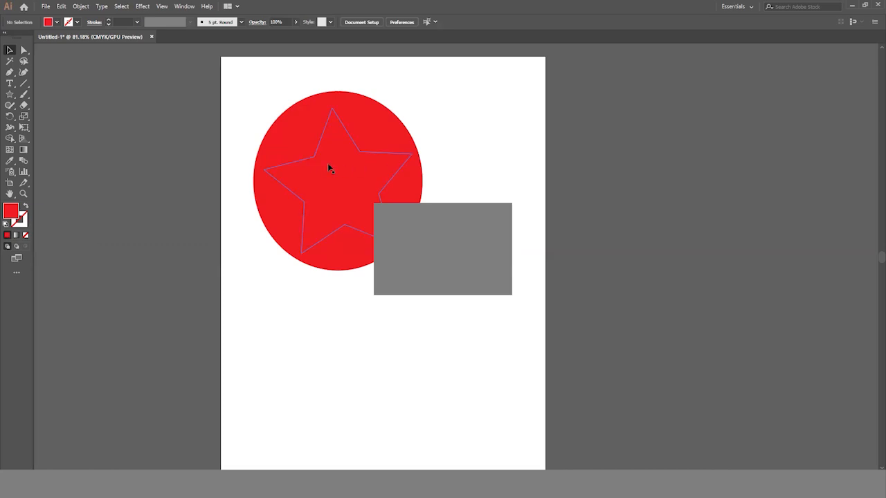
click(290, 164)
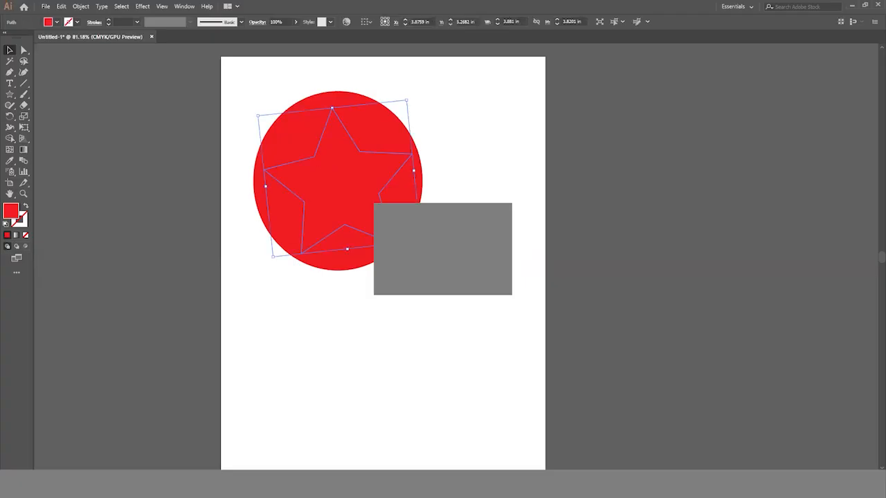
key(Delete)
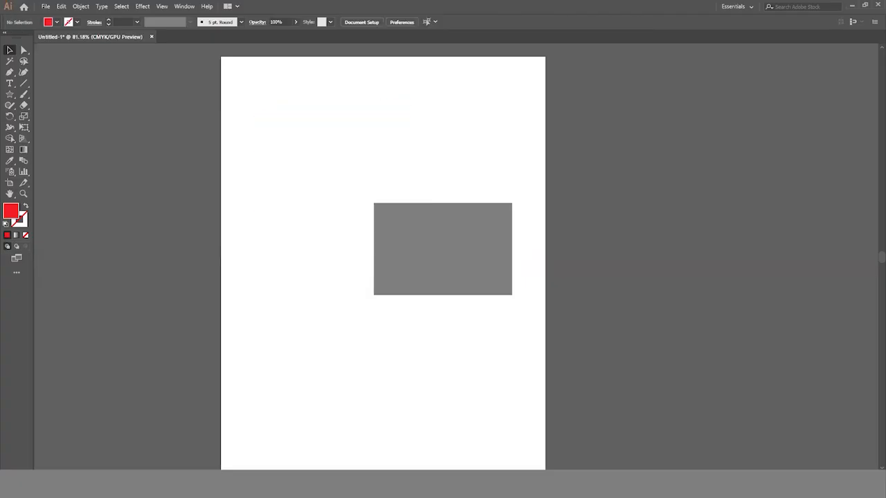
drag(10, 94, 48, 94)
drag(291, 151, 449, 247)
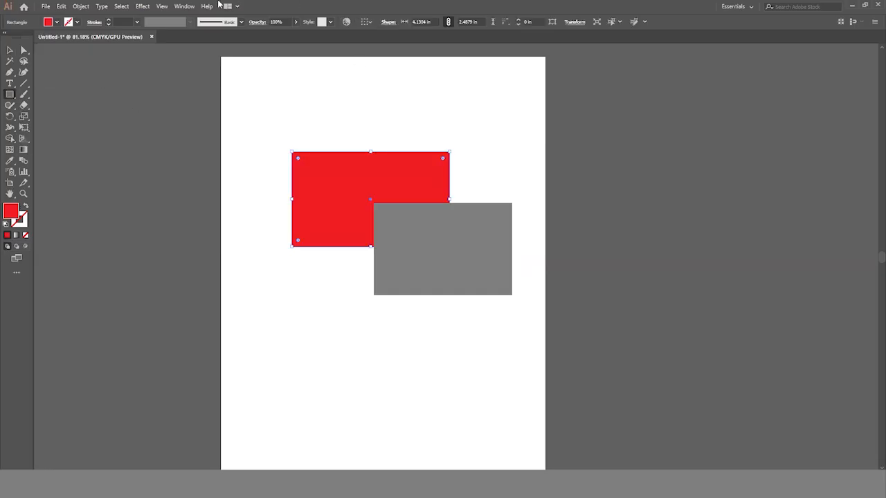
Step: Apply a Free Distort effect to the rectangle, pulling its upper-left and lower-right corners diagonally outward
click(143, 7)
mouse_move(176, 61)
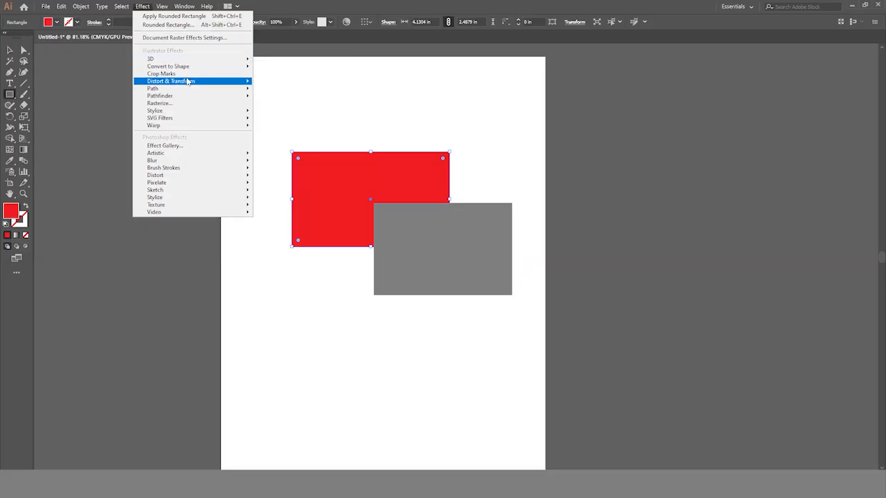
mouse_move(187, 81)
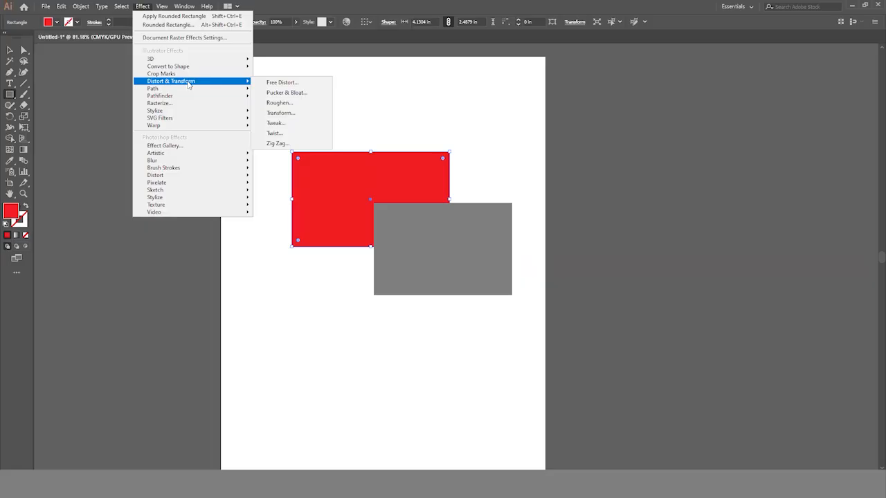
click(279, 83)
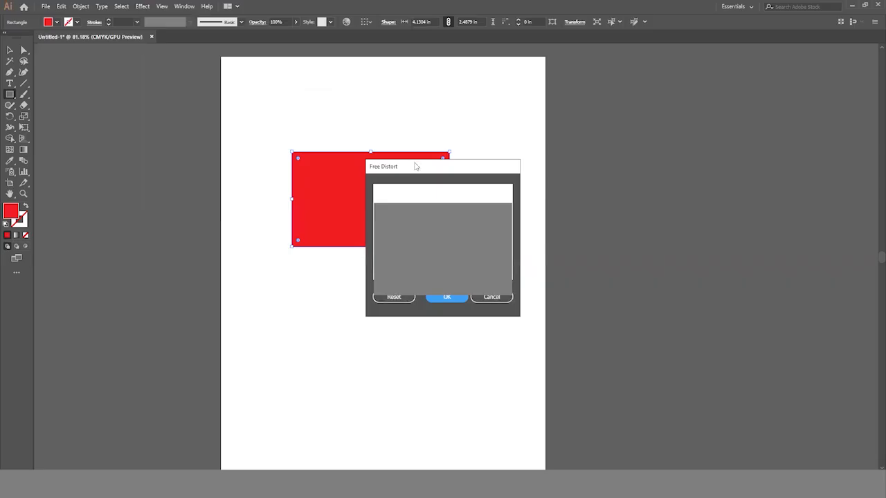
drag(166, 104, 164, 99)
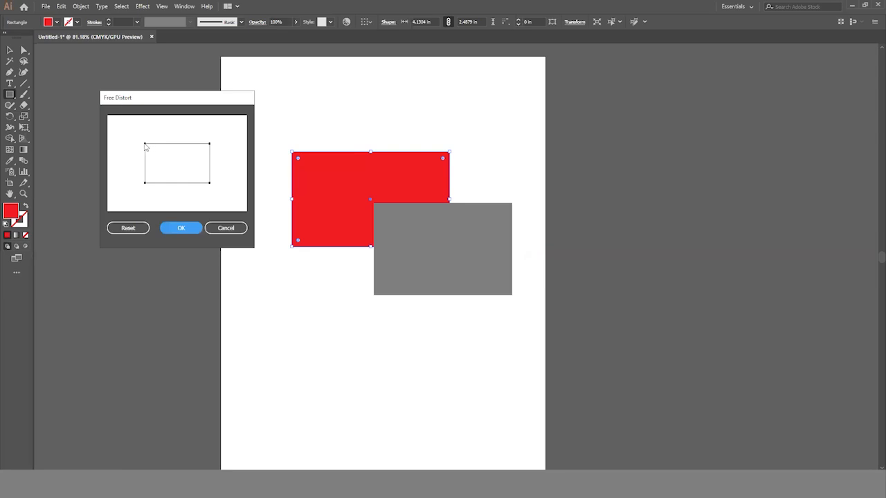
drag(144, 145, 134, 128)
drag(209, 183, 224, 201)
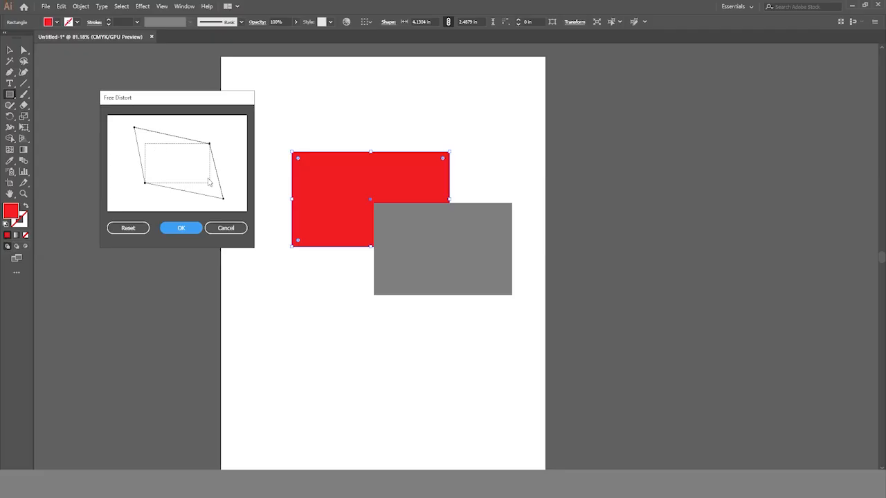
click(187, 229)
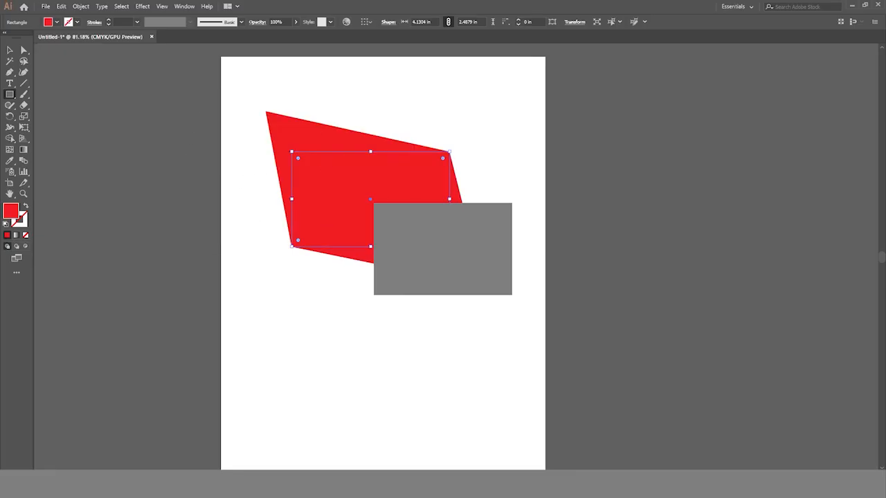
Step: Apply a second Free Distort effect to the rectangle, pulling its lower-right corner diagonally inward close to the upper-left corner
click(142, 6)
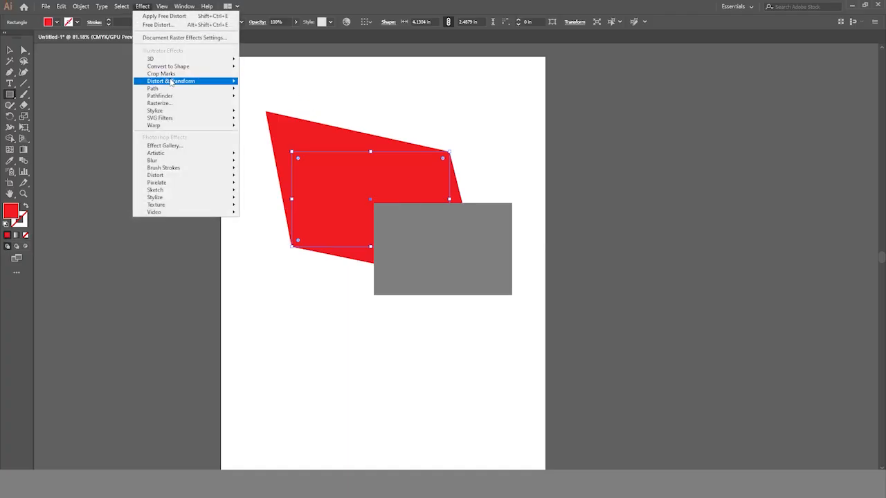
click(268, 83)
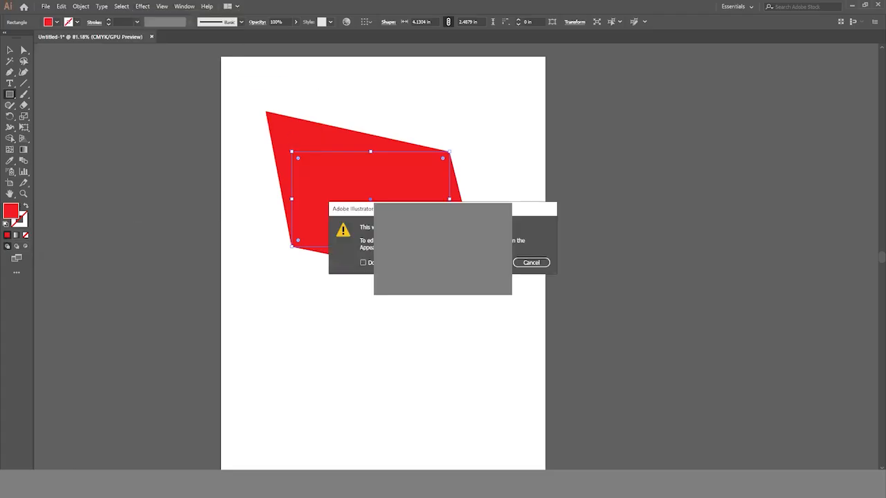
click(476, 263)
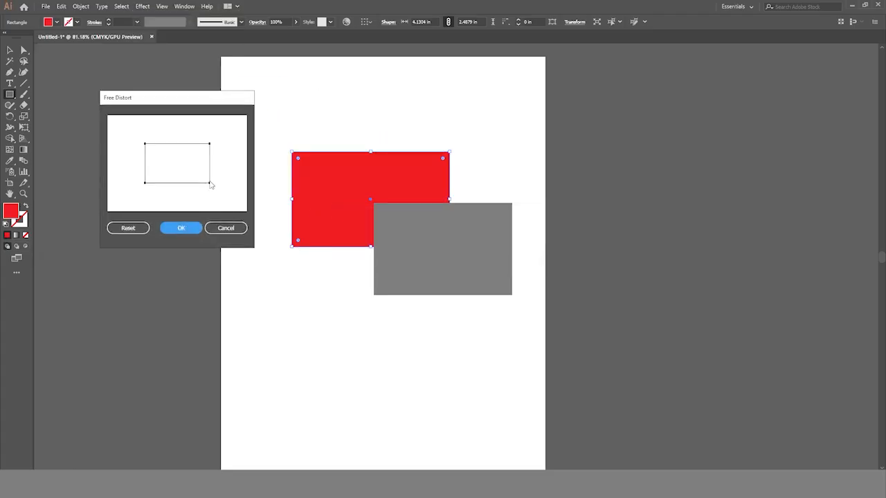
drag(210, 184, 160, 157)
click(179, 229)
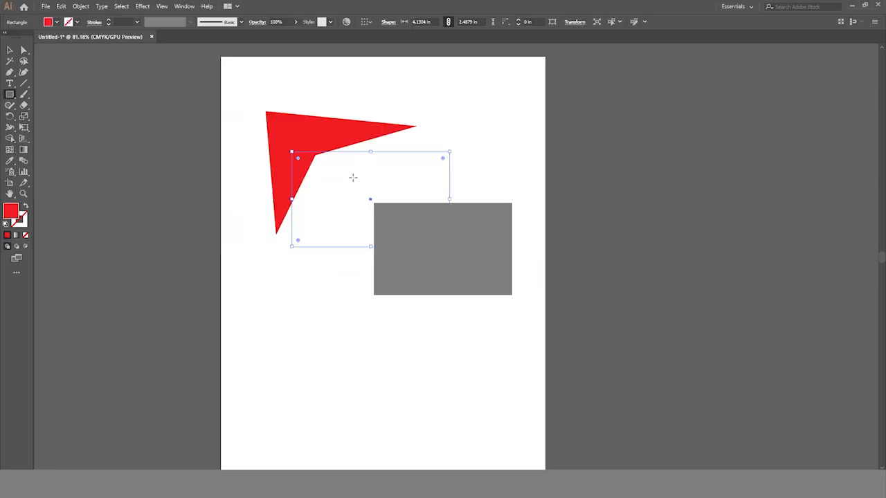
Step: Delete the distorted shape and draw a new red rectangle about 4.15 by 3.01 in on the artboard
click(9, 49)
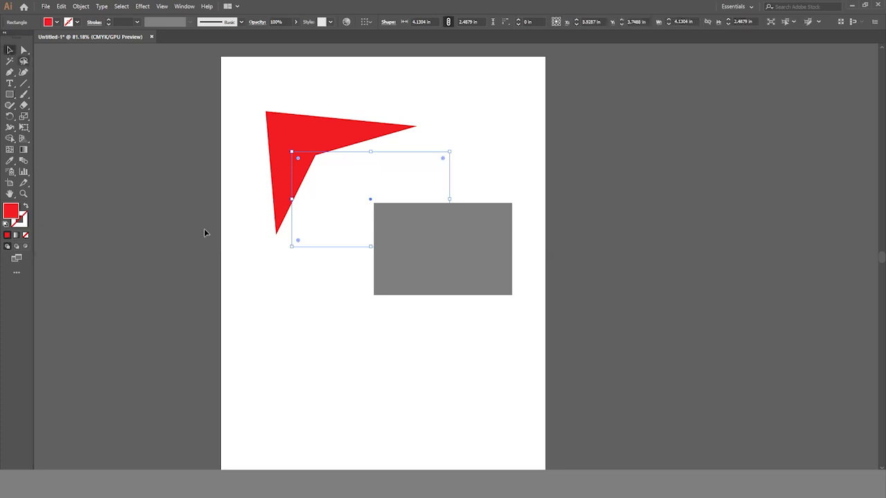
click(310, 319)
drag(293, 151, 320, 208)
key(Delete)
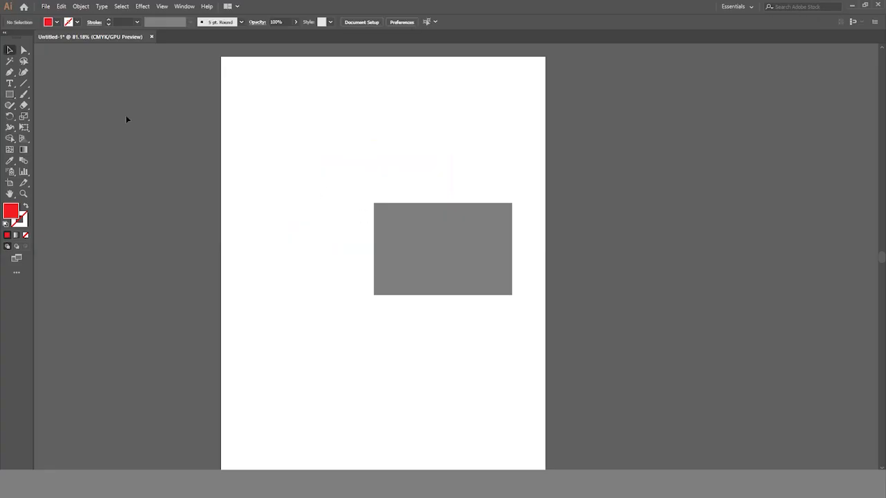
click(16, 95)
drag(286, 140, 445, 255)
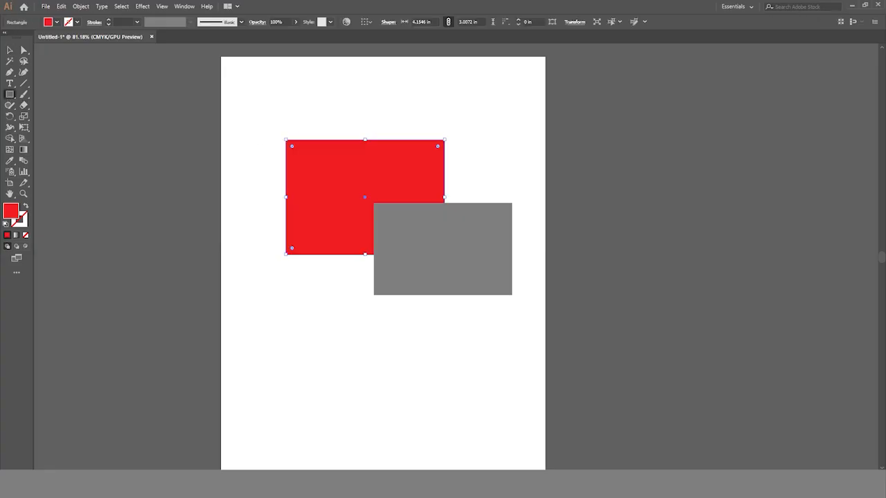
Step: Preview Pucker & Bloat on the rectangle at 150% bloat, reduce it to 82%, and cancel the effect
click(142, 6)
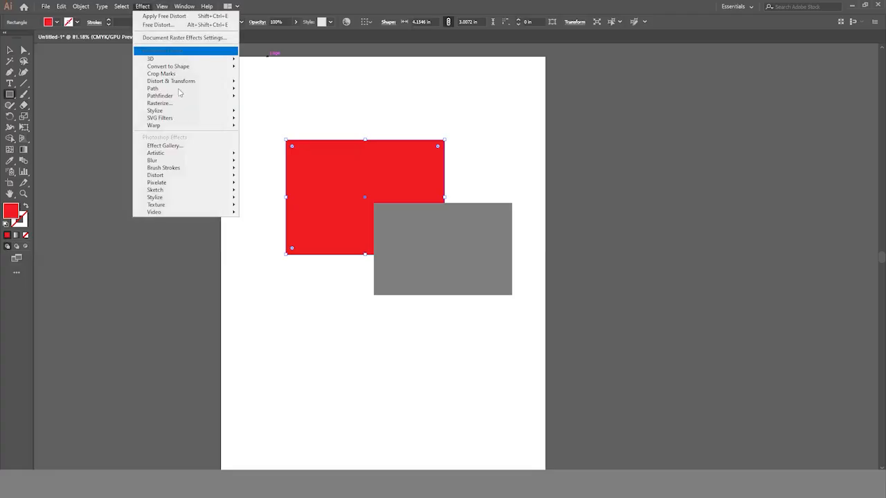
mouse_move(189, 82)
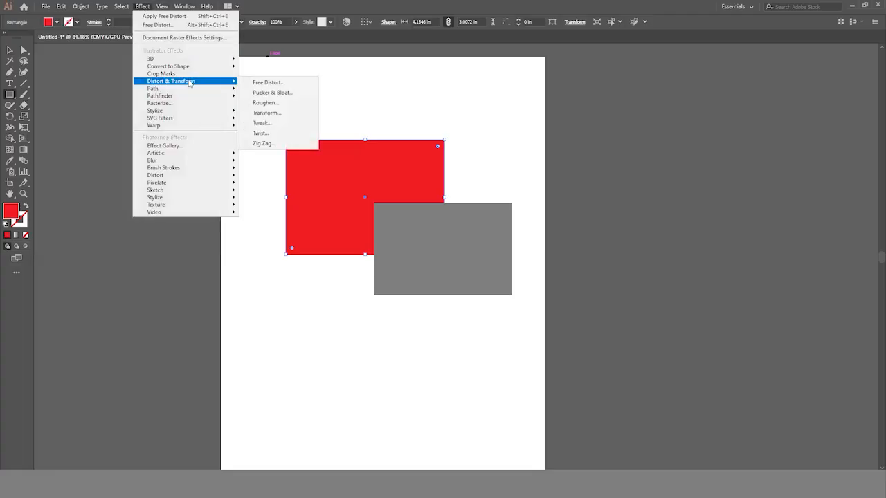
click(269, 96)
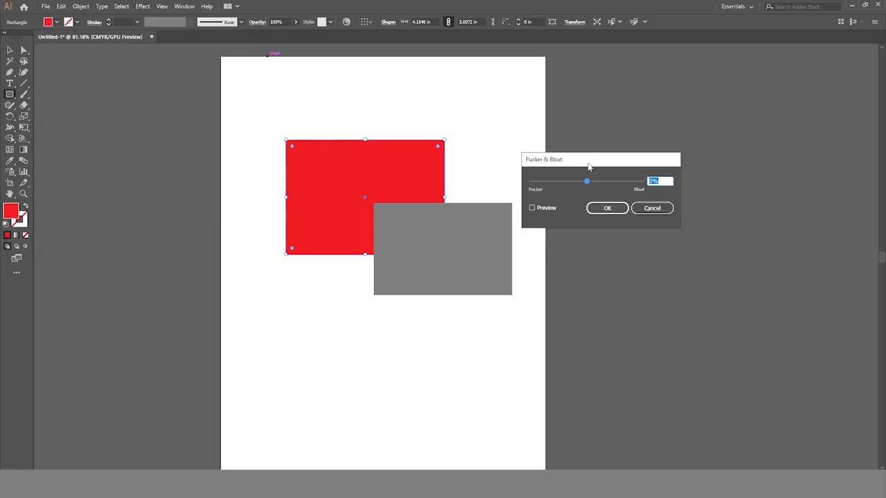
click(532, 208)
drag(581, 166, 163, 148)
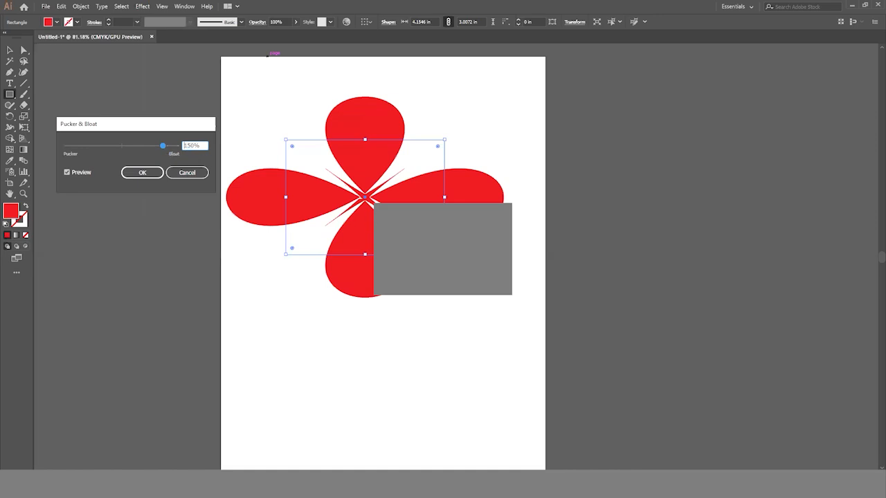
drag(167, 148, 147, 153)
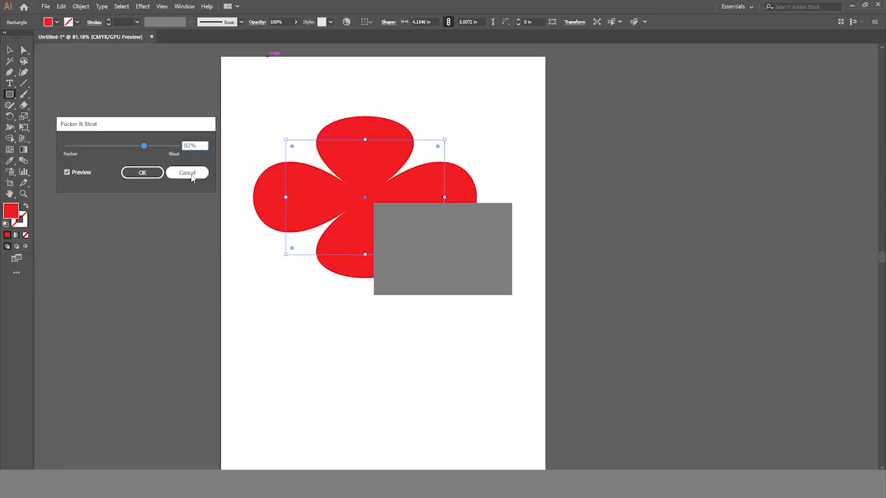
click(192, 178)
Step: Delete the rectangle and draw a red five-pointed star about 3.19 by 3.07 in
key(Delete)
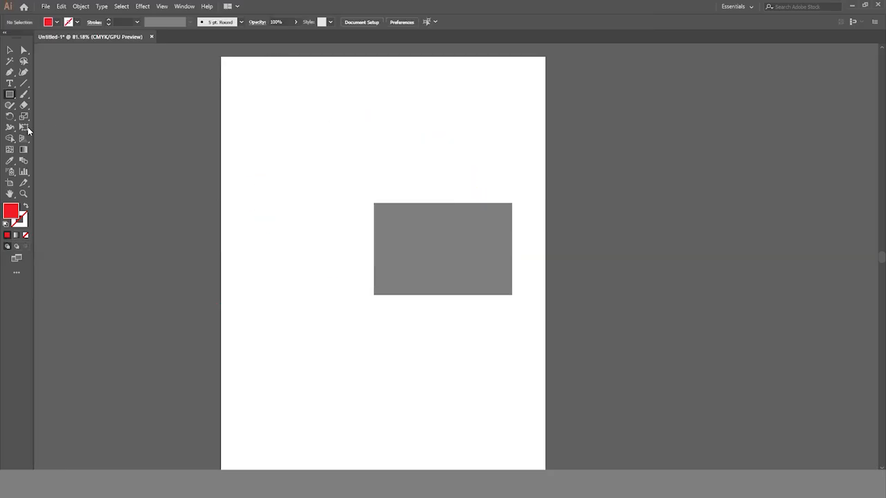
click(9, 94)
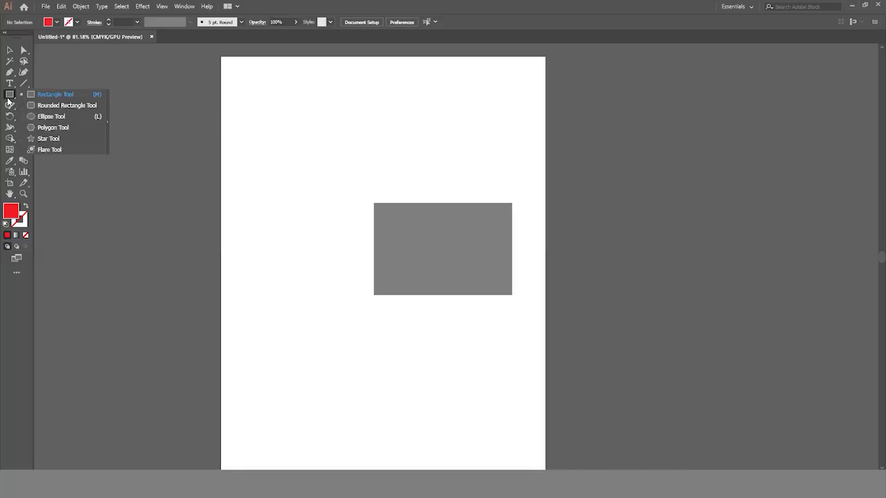
click(62, 138)
drag(325, 199, 366, 252)
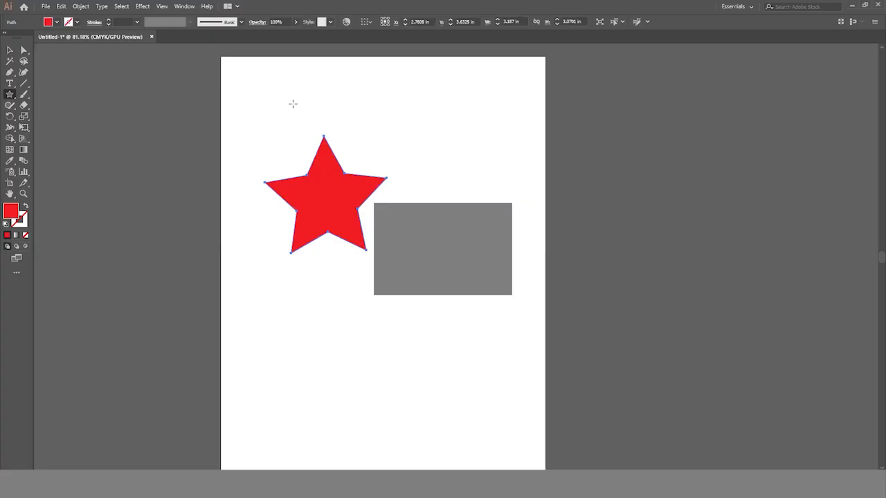
Step: Apply a Pucker & Bloat effect with 191% bloat to the star, with the preview on, and deselect it
click(141, 7)
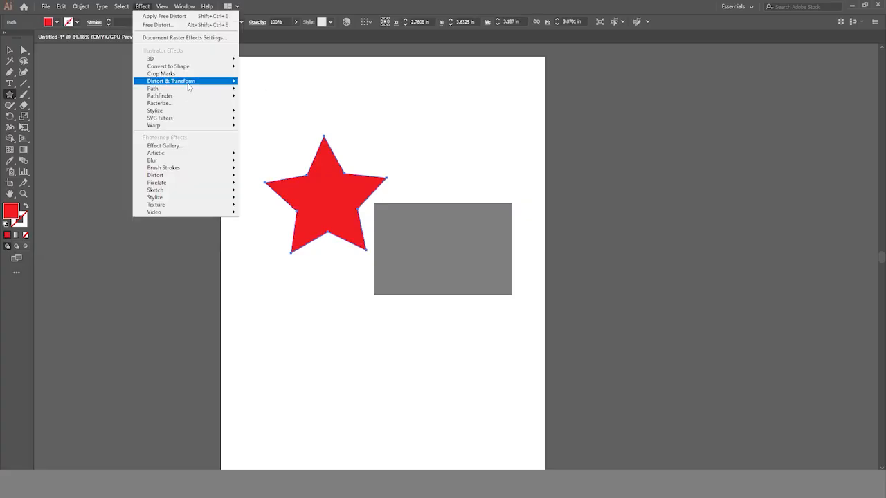
mouse_move(189, 83)
click(267, 93)
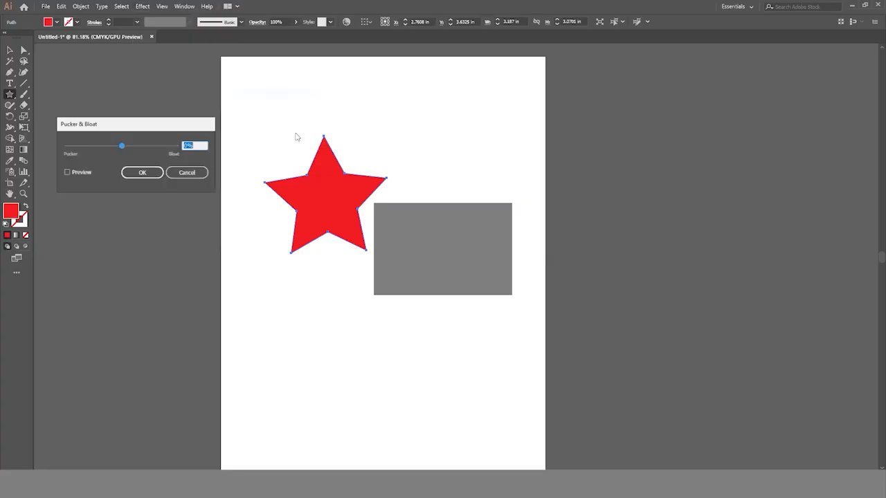
click(67, 172)
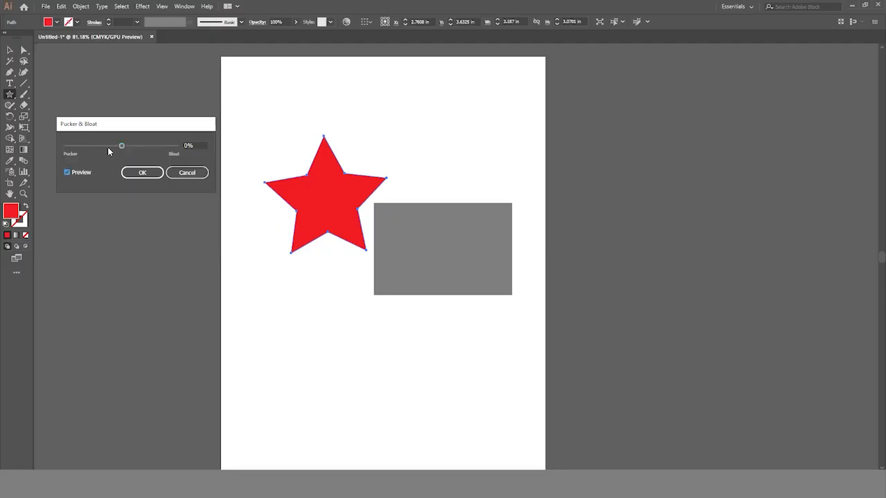
drag(122, 146, 175, 157)
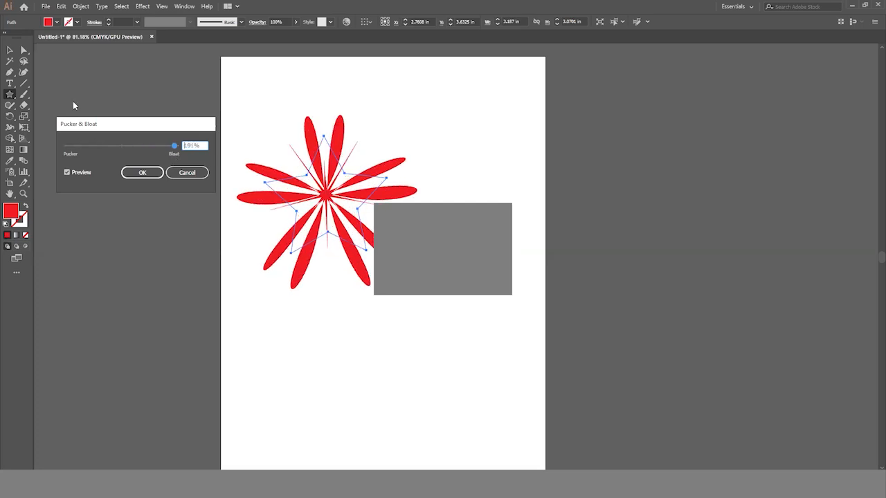
click(144, 174)
key(v)
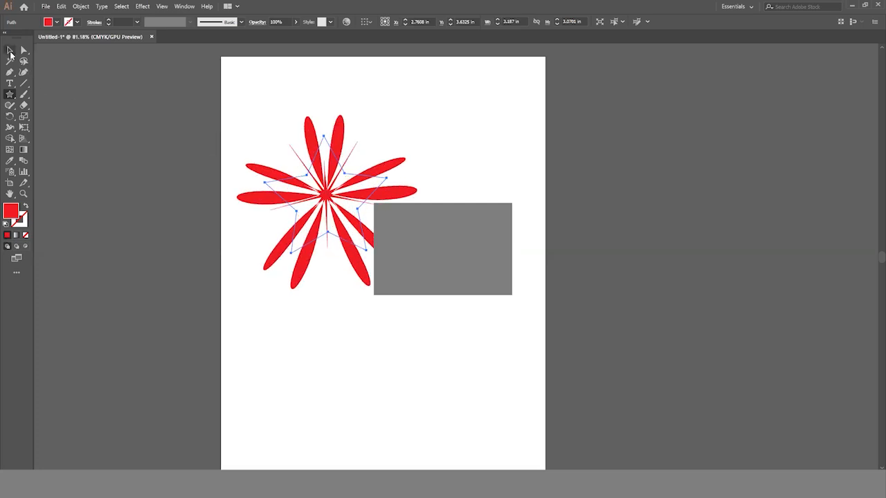
click(431, 307)
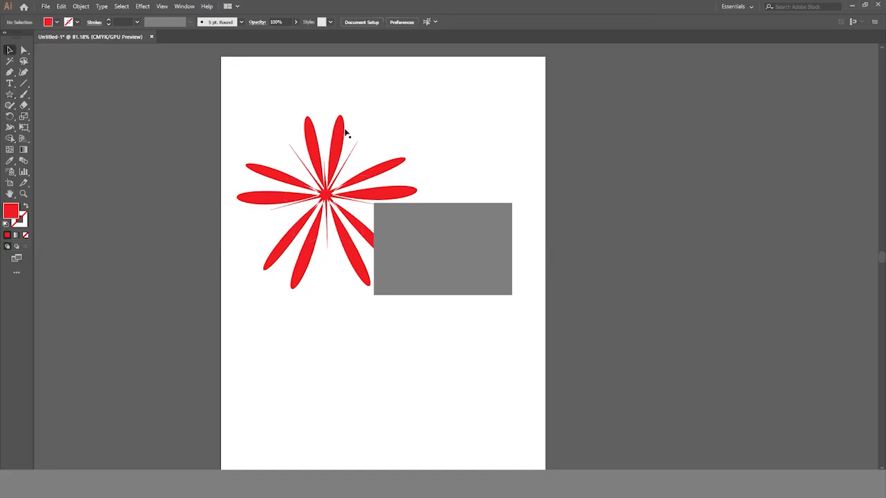
Step: Shrink the flower into the artboard's upper-left corner, copy it diagonally down to the right, and repeat the copy for five flowers in all
click(366, 189)
drag(369, 240, 332, 198)
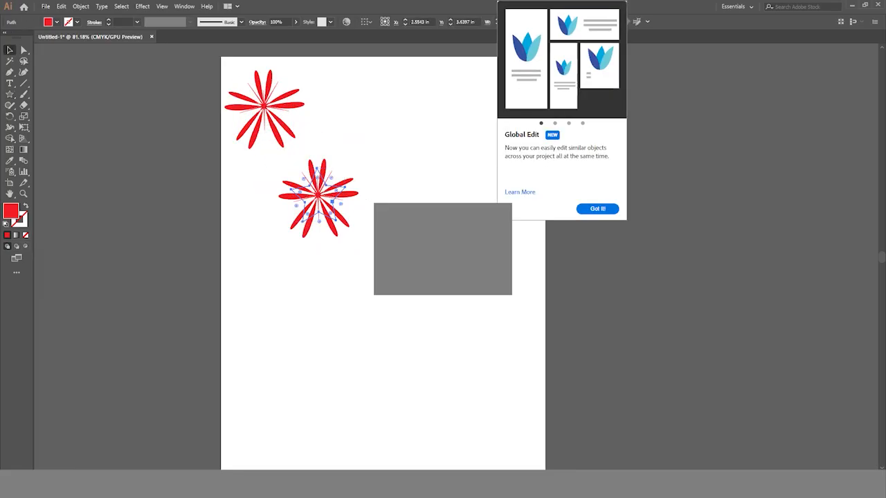
key(ctrl+d)
key(ctrl+d)
key(ctrl+d)
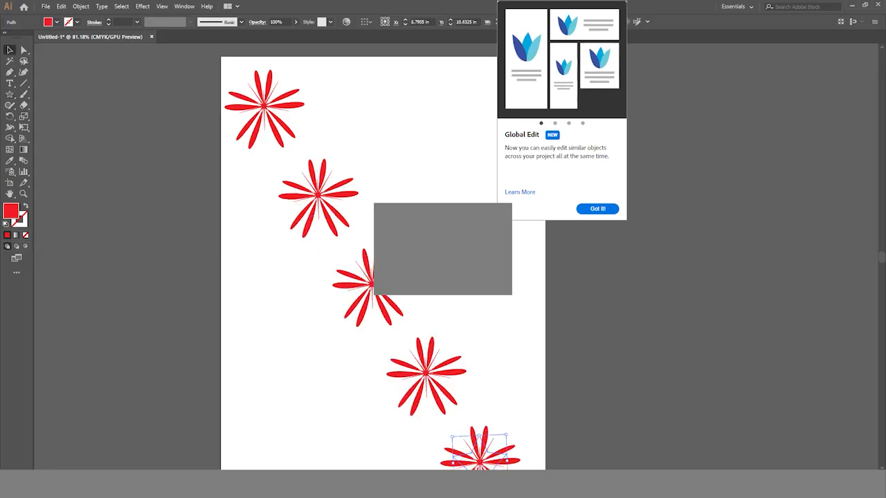
Step: Delete all the flowers from the artboard and dismiss the Global Edit tip
drag(212, 92, 501, 443)
key(Delete)
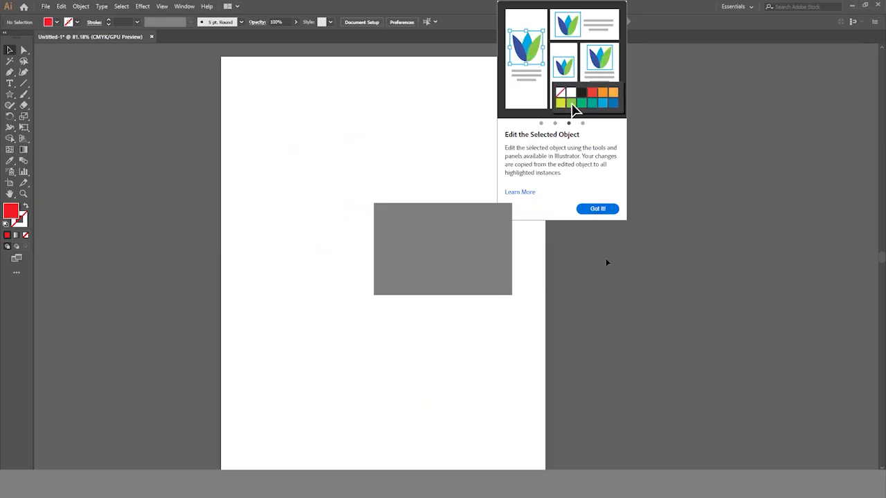
click(597, 209)
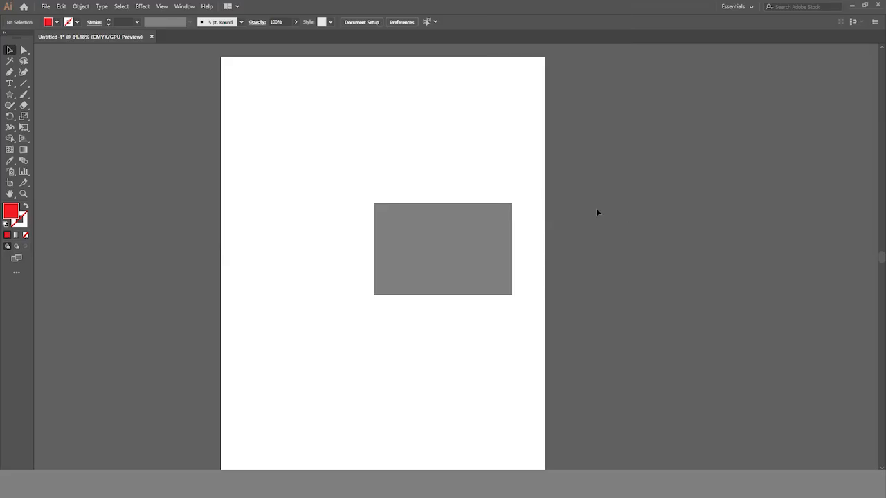
Step: Draw a red circle about 3.09 in in diameter on the artboard
right_click(9, 95)
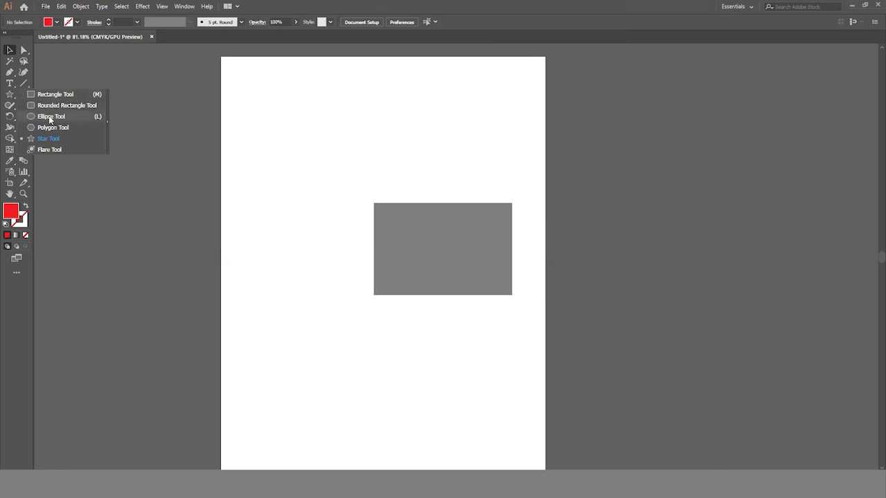
click(49, 116)
drag(289, 160, 407, 278)
Step: Apply a Pucker & Bloat effect to the circle, puckering it into a four-pointed sparkle with the preview on
click(142, 7)
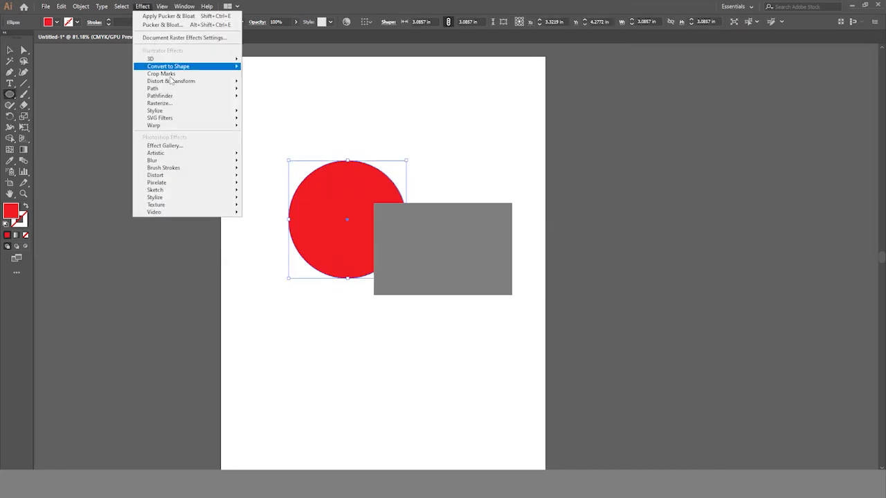
mouse_move(196, 82)
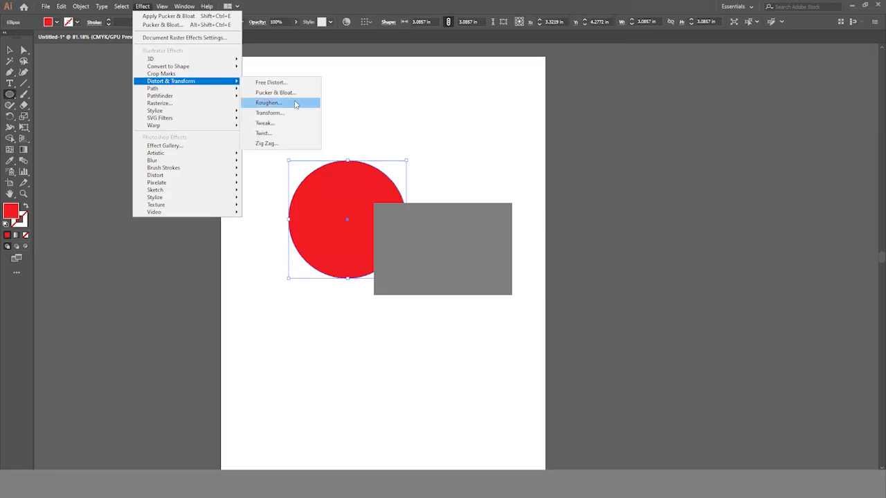
click(275, 92)
click(67, 172)
drag(122, 146, 95, 146)
click(142, 173)
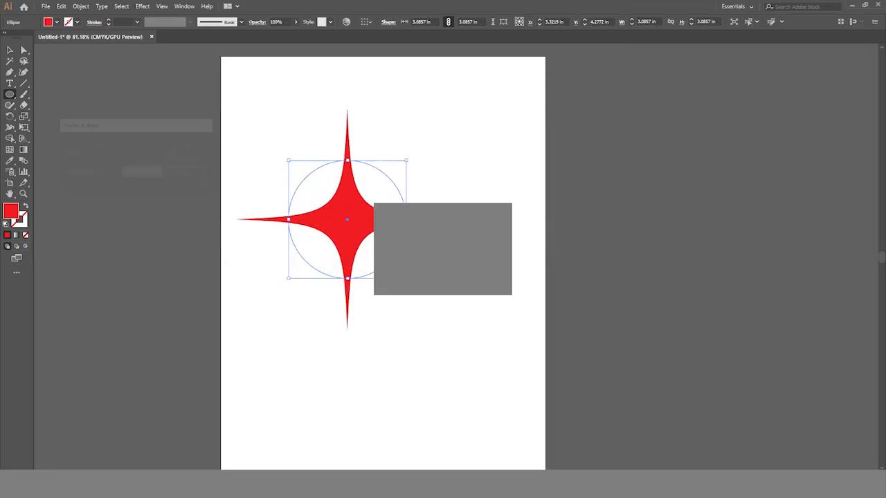
Step: Scale the four-pointed sparkle proportionally down to a circle size of about 1.2 in and place it in the artboard's upper half
key(v)
click(419, 298)
click(353, 227)
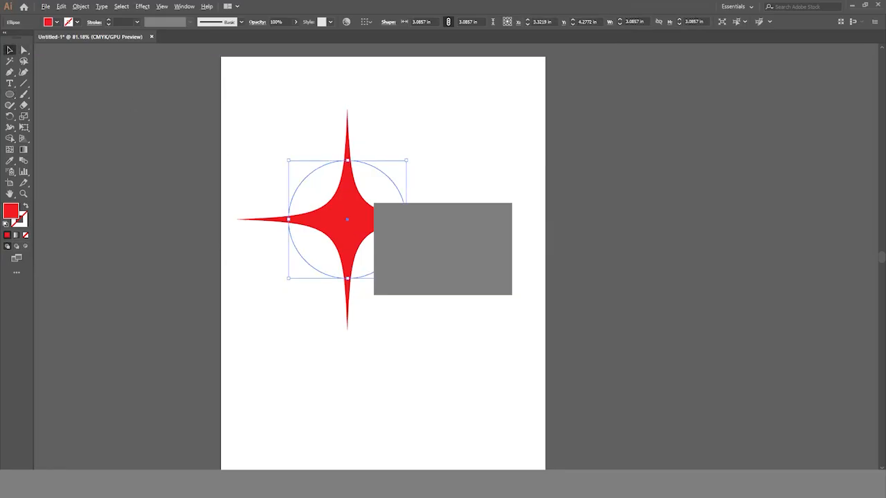
drag(407, 278, 373, 193)
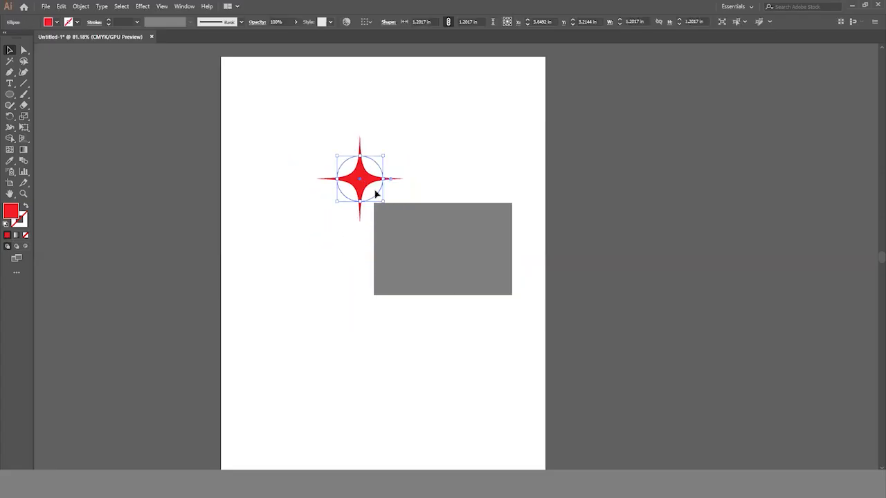
Step: Delete the sparkle and draw a red rectangle about 3.57 by 2.4 in
key(Delete)
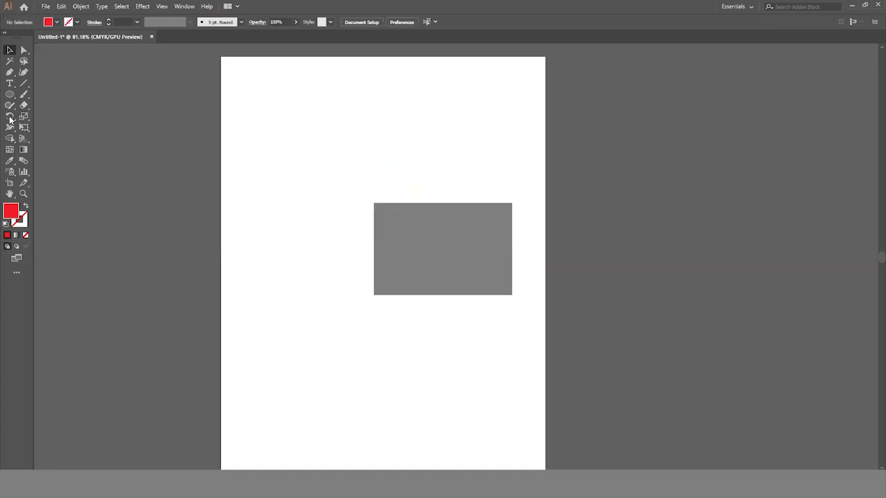
drag(10, 94, 48, 94)
drag(314, 153, 452, 245)
Step: Start a Roughen effect on the red rectangle with the preview on and a relative size of 6%
click(142, 7)
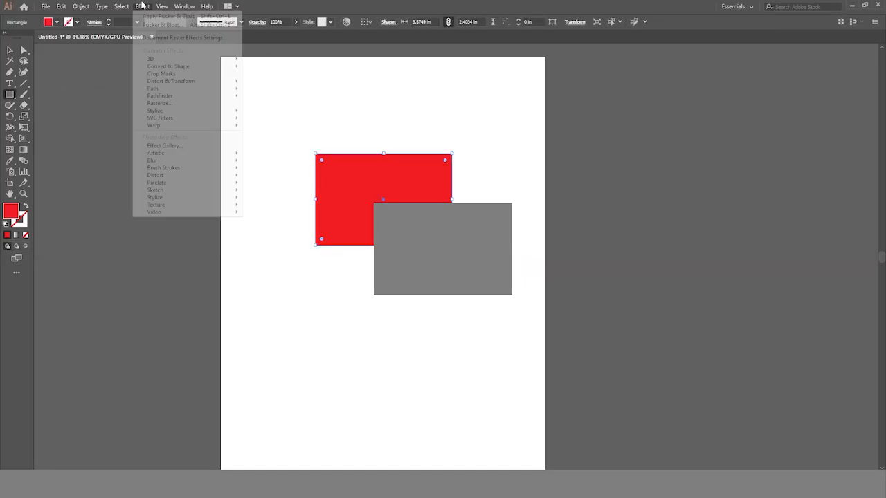
mouse_move(182, 84)
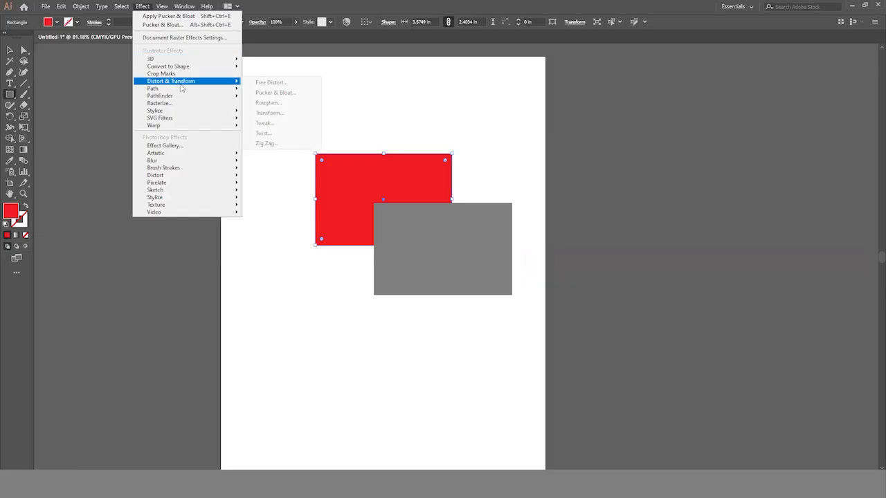
click(287, 103)
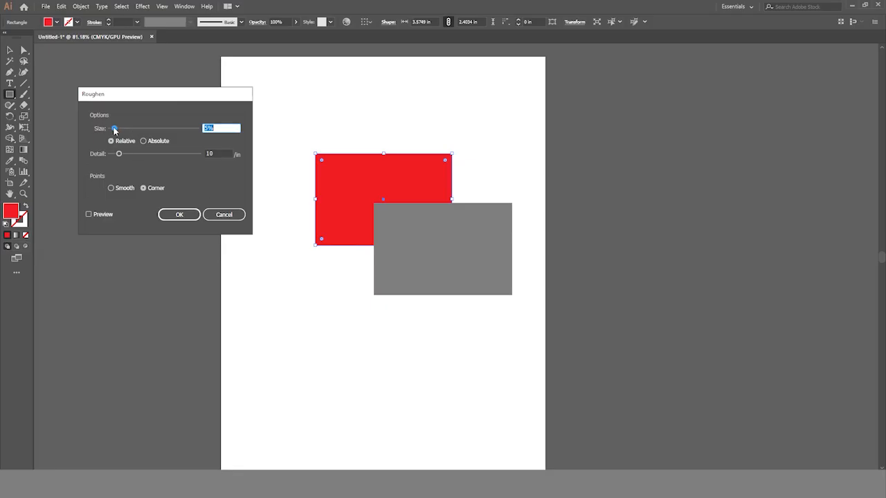
drag(115, 129, 129, 127)
click(88, 215)
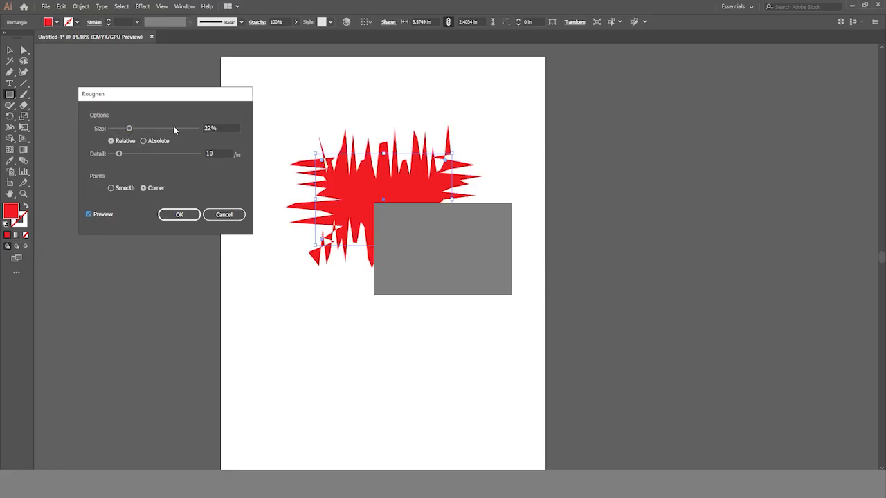
mouse_move(129, 128)
mouse_down()
mouse_move(106, 138)
mouse_move(114, 128)
mouse_move(157, 130)
mouse_move(115, 130)
mouse_up()
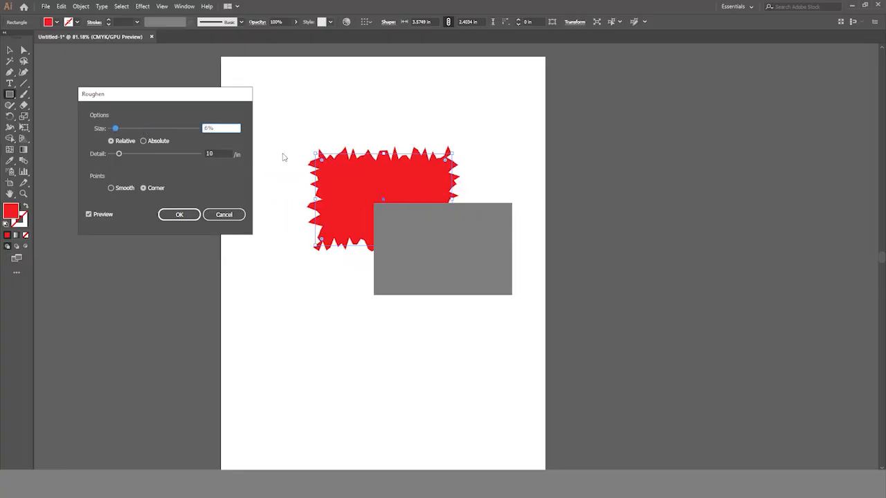
Step: Roughen the rectangle with an absolute size of 0.64 in and a detail of 72 per inch, and apply the effect
click(144, 141)
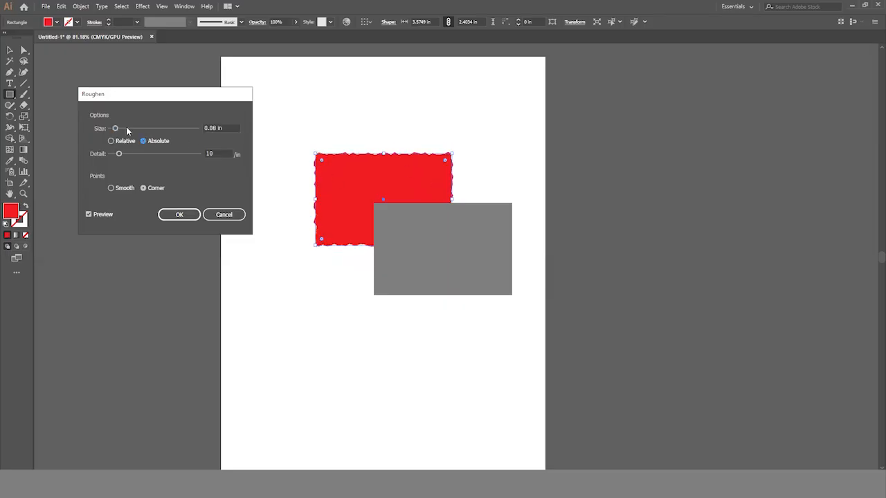
drag(119, 130, 151, 129)
click(134, 141)
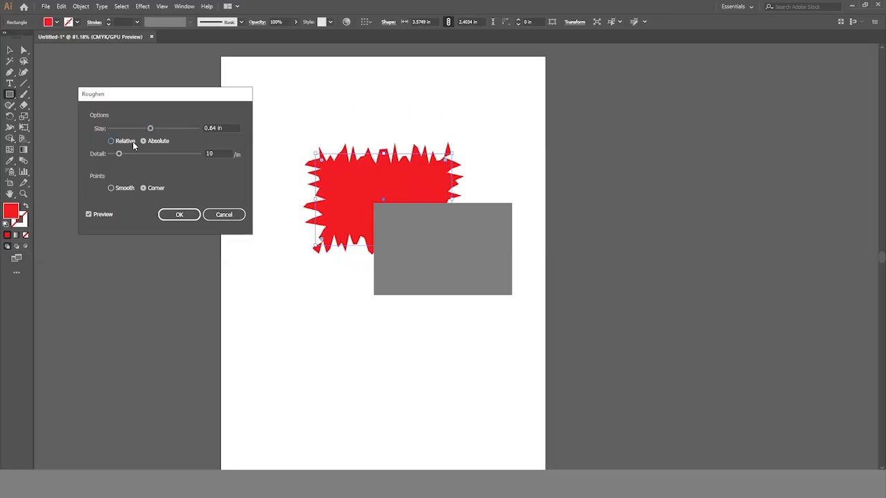
click(146, 143)
drag(122, 155, 173, 157)
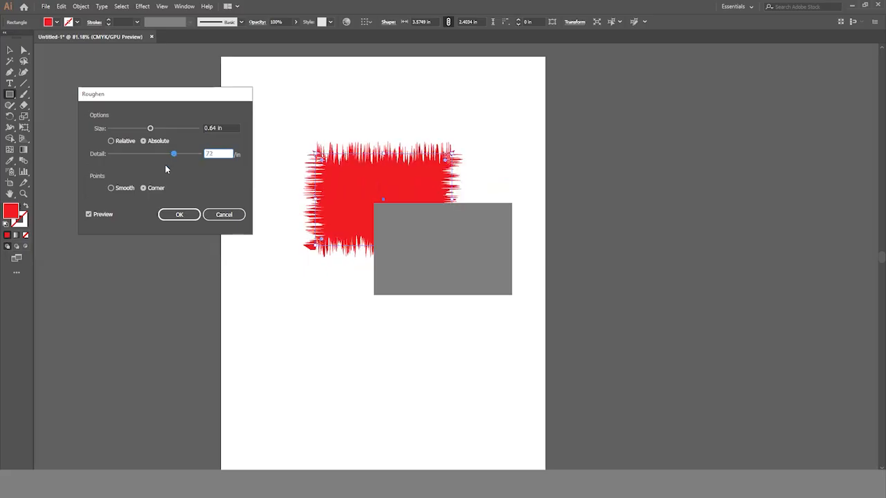
click(179, 215)
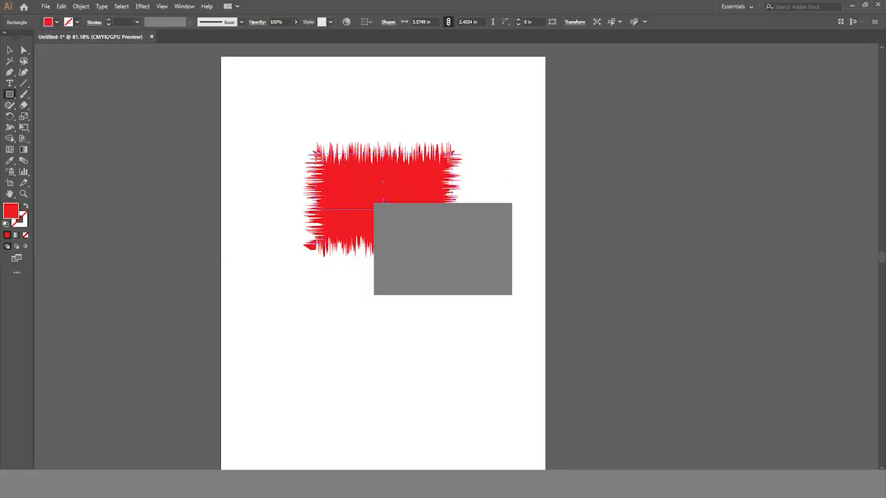
Step: Resize the roughened rectangle to a wide strip about 4.9 by 1.3 in and move it slightly up on the artboard
drag(384, 209, 384, 203)
drag(315, 178, 265, 178)
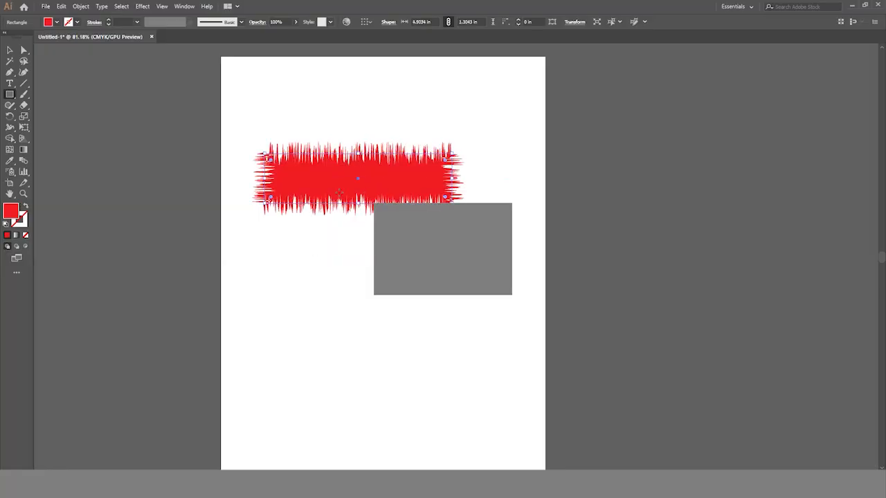
click(9, 50)
click(309, 283)
drag(353, 193, 393, 195)
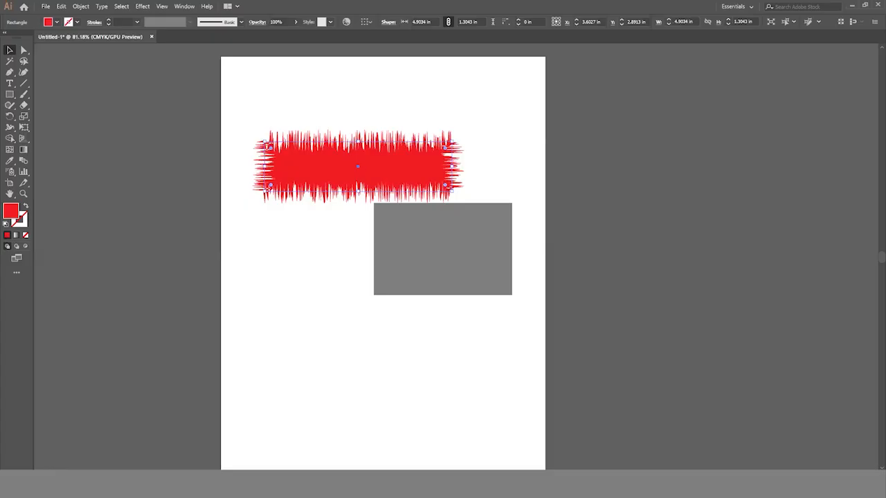
mouse_move(407, 171)
mouse_down()
mouse_move(407, 183)
mouse_move(402, 168)
mouse_up()
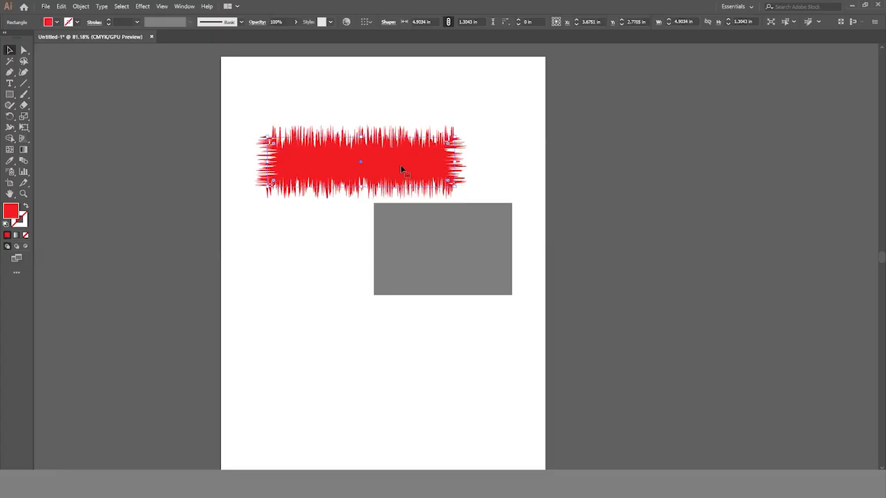
Step: Delete the roughened strip and draw a red five-pointed star about 3.77 by 3.97 in
key(Delete)
drag(10, 94, 43, 139)
drag(296, 159, 359, 206)
Step: Apply a Roughen effect to the star with an absolute size of 0.51 in, detail 83 per inch and corner points
click(143, 6)
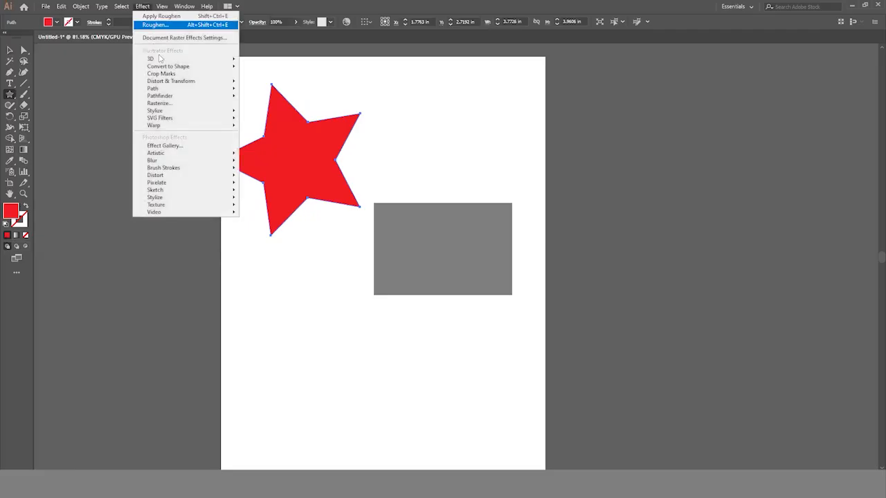
mouse_move(179, 82)
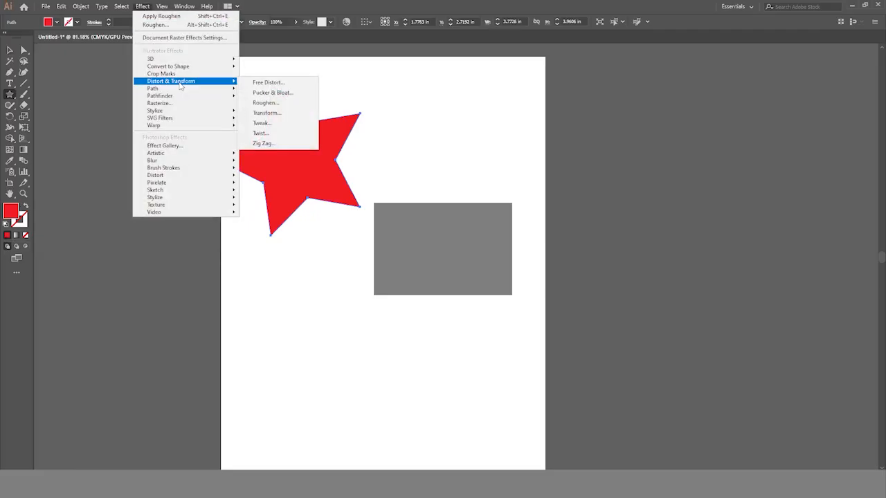
click(268, 103)
click(89, 215)
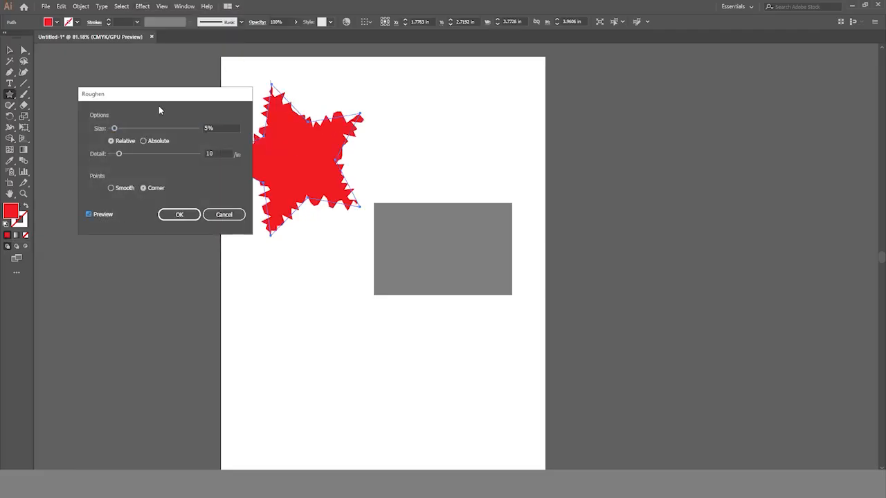
drag(160, 100, 126, 102)
click(115, 143)
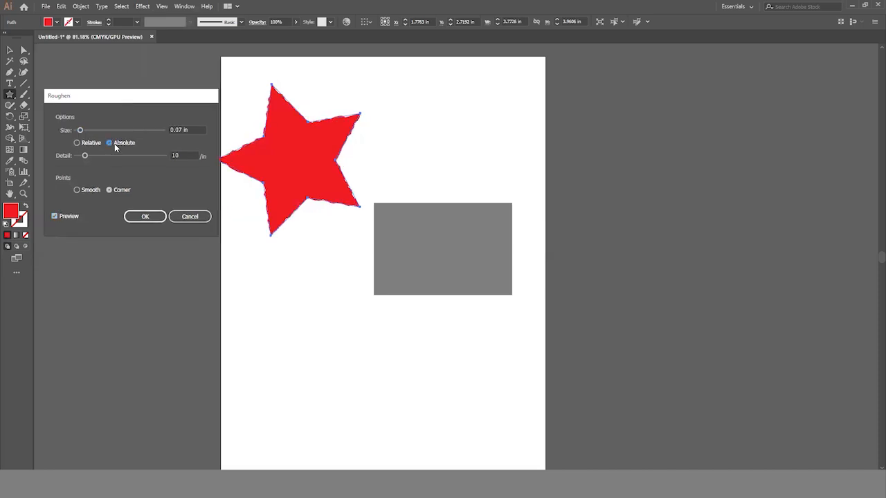
click(83, 130)
drag(97, 130, 148, 155)
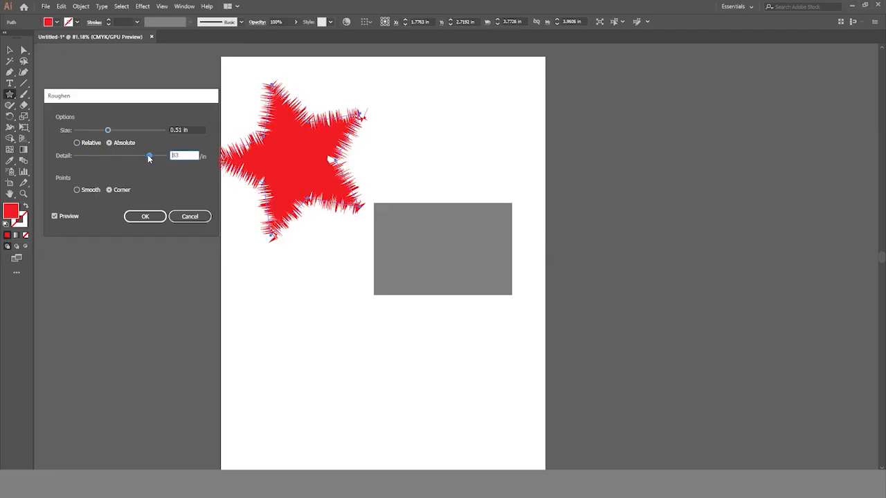
click(145, 217)
Step: Scale the roughened star up to about 5.4 by 6.1 in and move it up and to the left
click(339, 258)
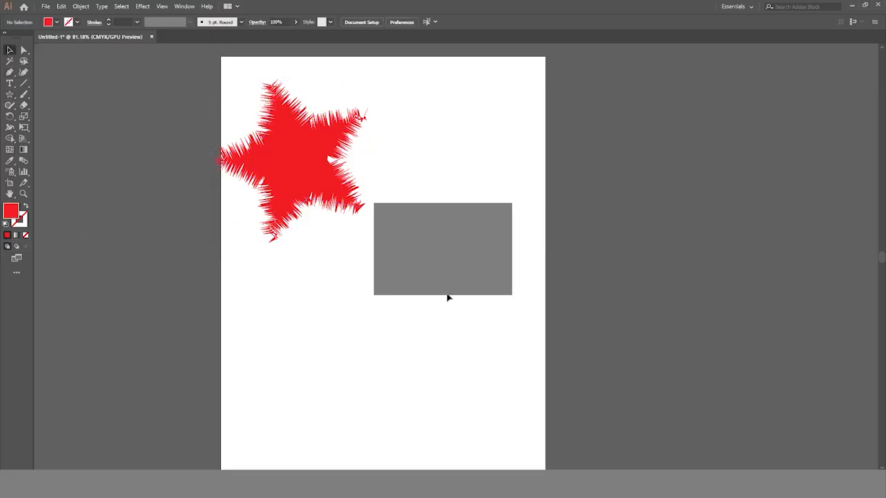
drag(352, 191, 524, 304)
click(630, 322)
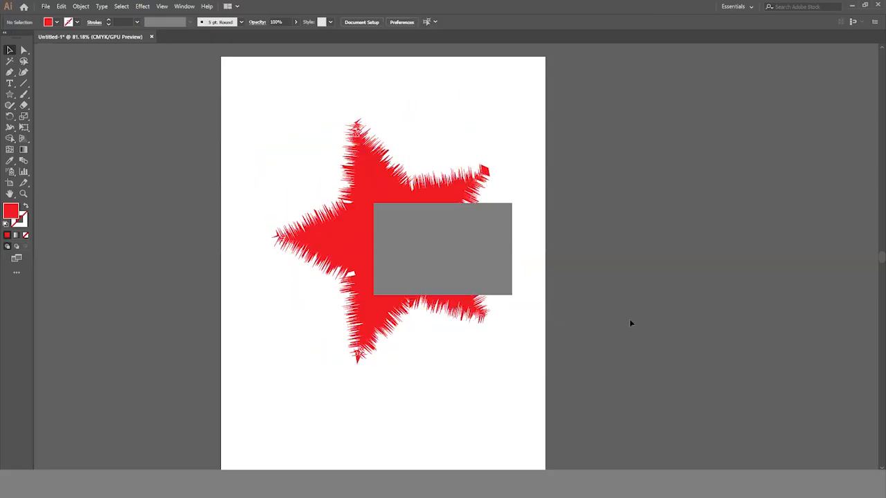
drag(320, 228, 278, 194)
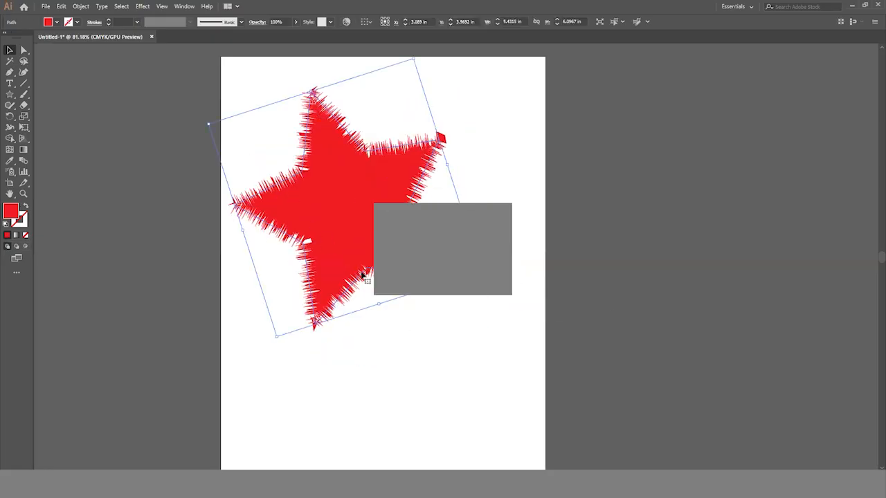
Step: Delete the star and draw a red rectangle about 3.21 by 2.93 in
key(Delete)
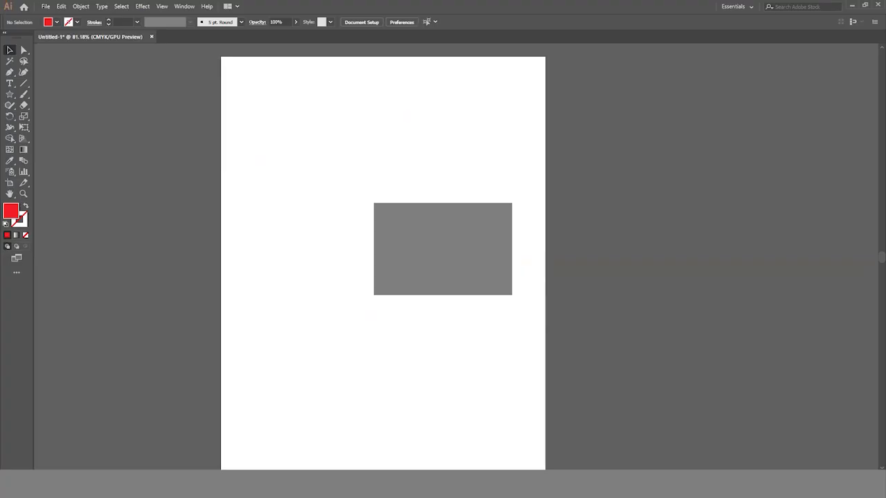
click(10, 95)
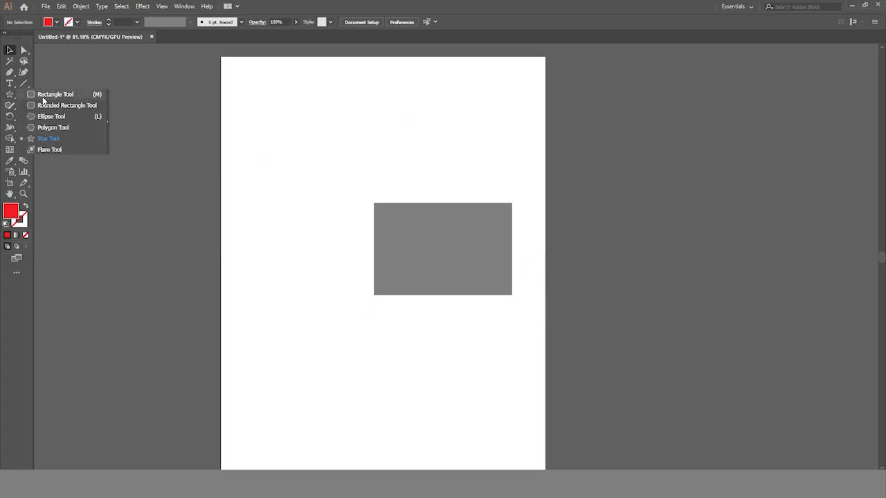
click(43, 97)
drag(329, 166, 451, 277)
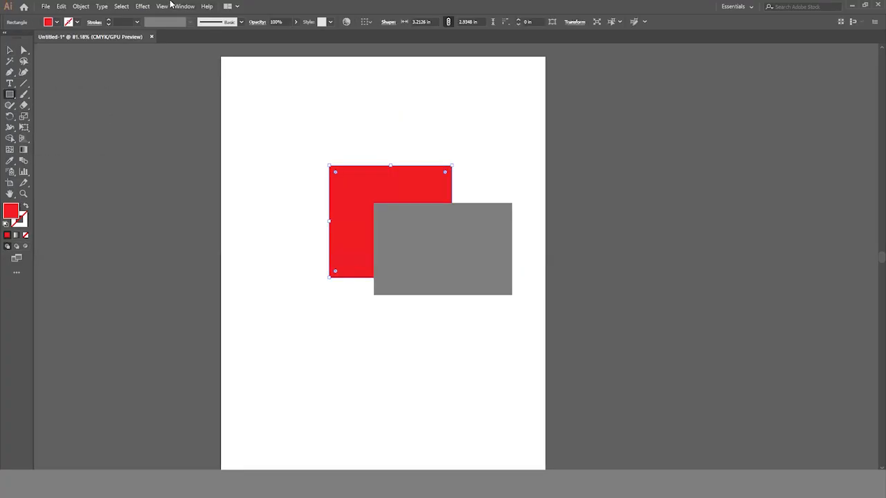
Step: Start a Transform effect on the rectangle with the preview on, scaling it 131% horizontally and 142% vertically
click(142, 6)
mouse_move(188, 82)
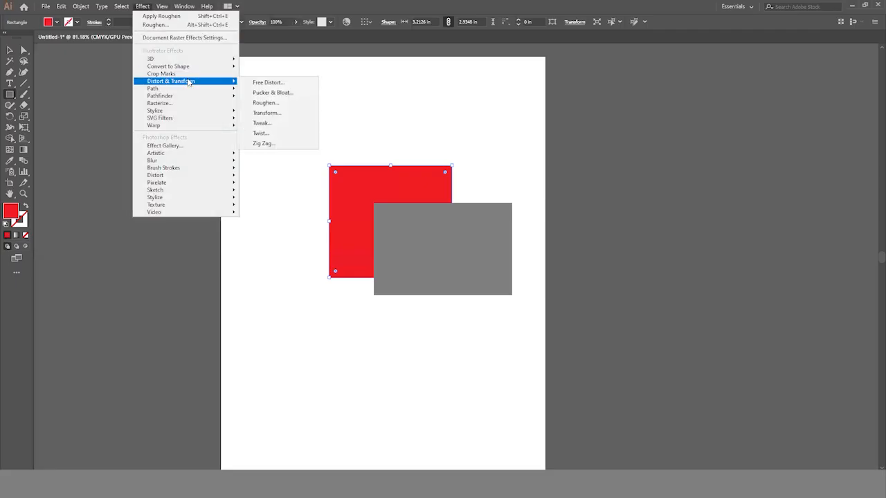
click(285, 113)
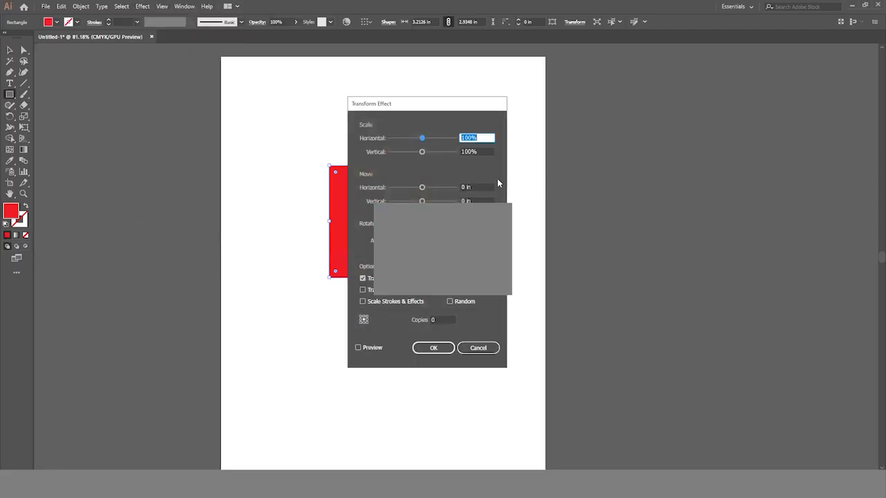
drag(424, 110, 183, 84)
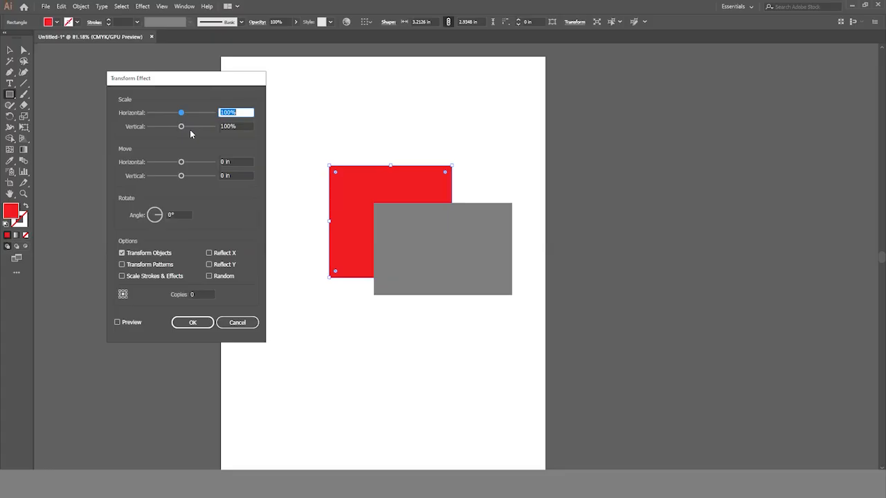
drag(181, 113, 182, 113)
click(117, 322)
drag(187, 113, 179, 130)
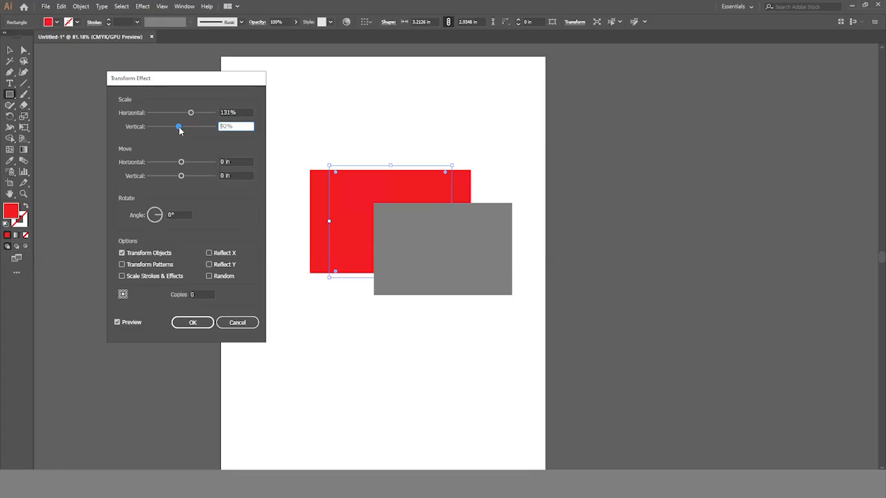
drag(179, 129, 195, 130)
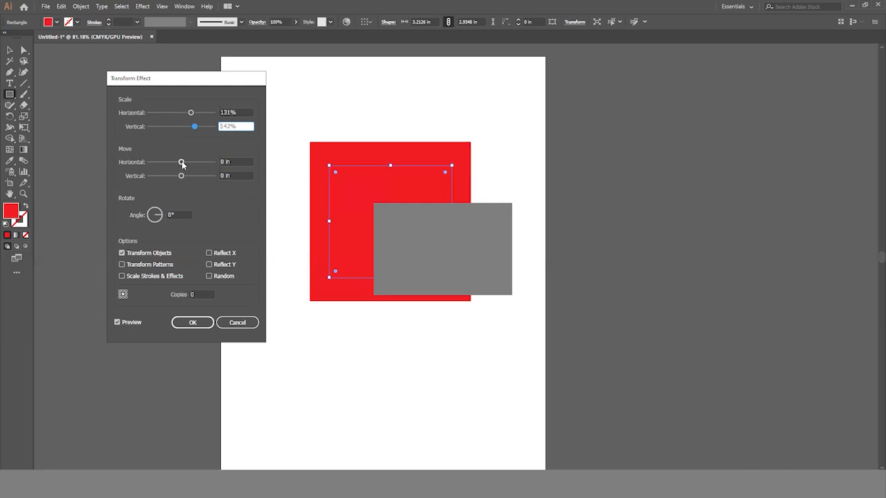
Step: Set the effect's move to -0.0417 in horizontally and -0.375 in vertically, apply it, and shift the rectangle slightly left
click(182, 165)
drag(182, 165, 174, 183)
click(180, 177)
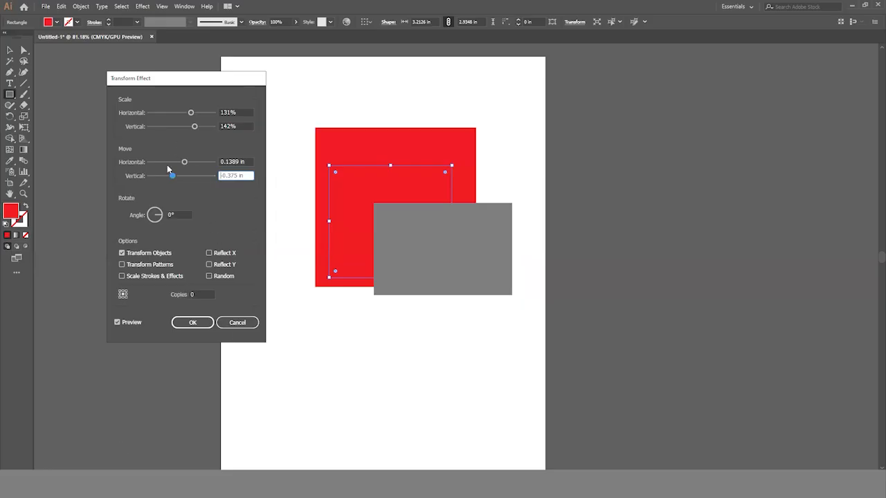
mouse_move(184, 164)
mouse_down()
mouse_move(169, 167)
mouse_move(180, 166)
mouse_up()
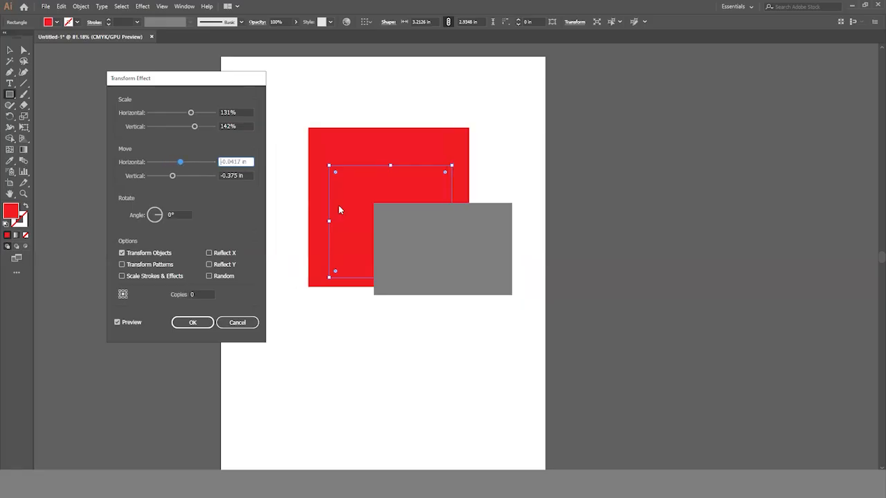
click(192, 322)
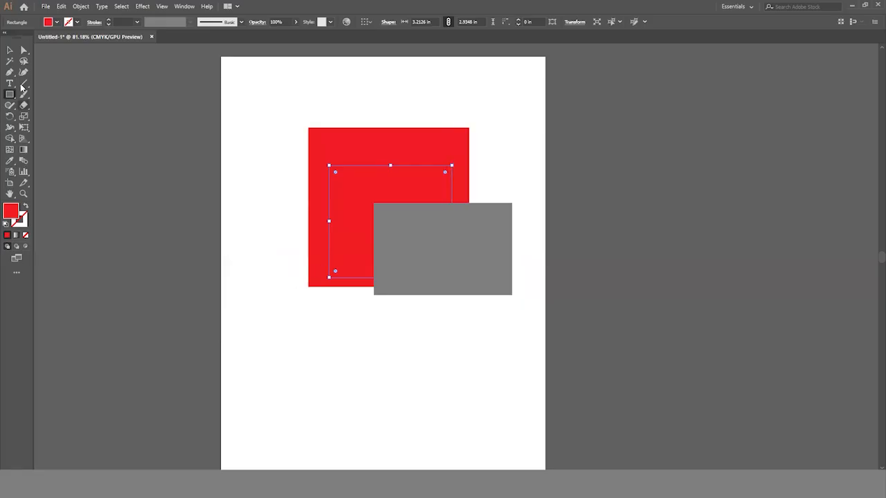
click(10, 50)
drag(369, 182, 354, 178)
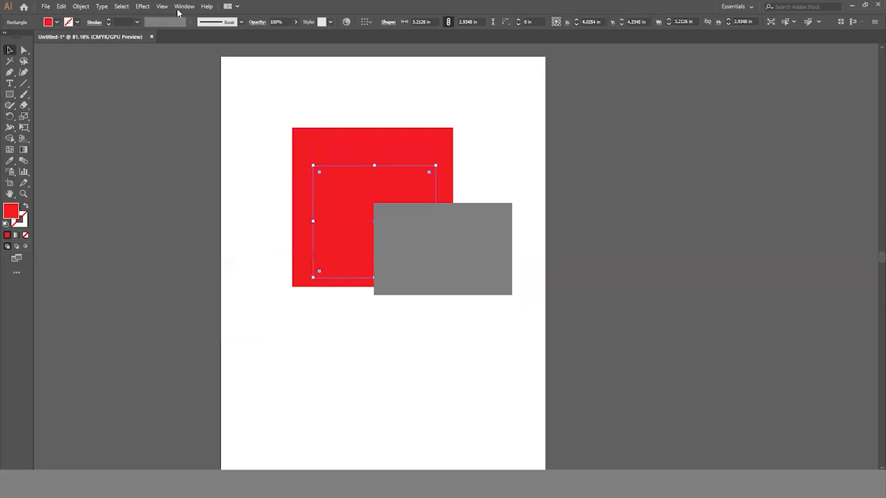
Step: Add a second, separate Transform effect to the rectangle with the preview on and a rotation angle of 65°
click(143, 6)
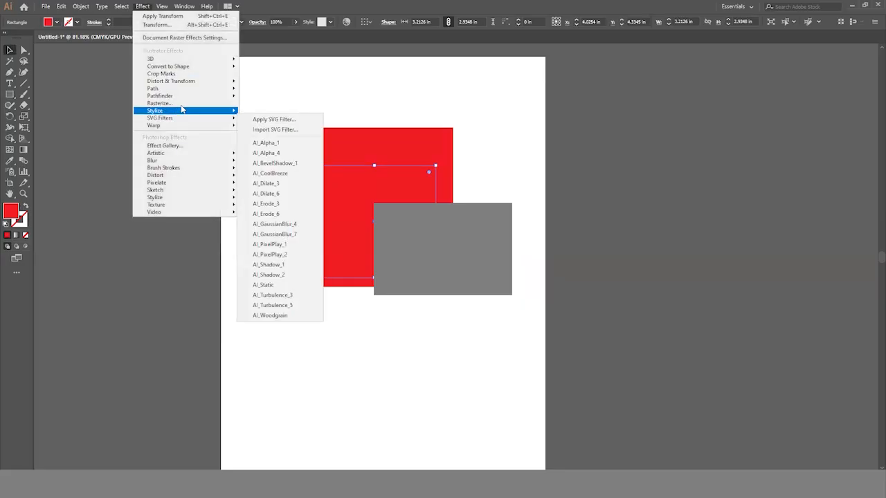
mouse_move(182, 81)
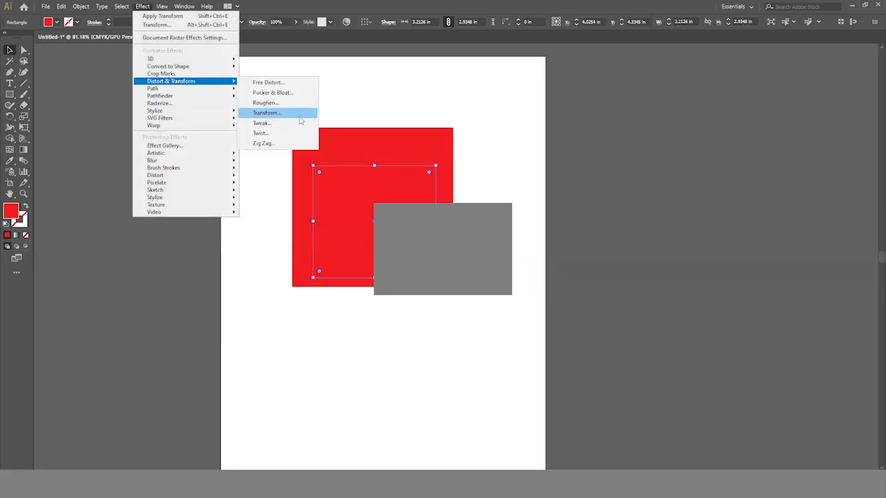
click(298, 113)
key(Return)
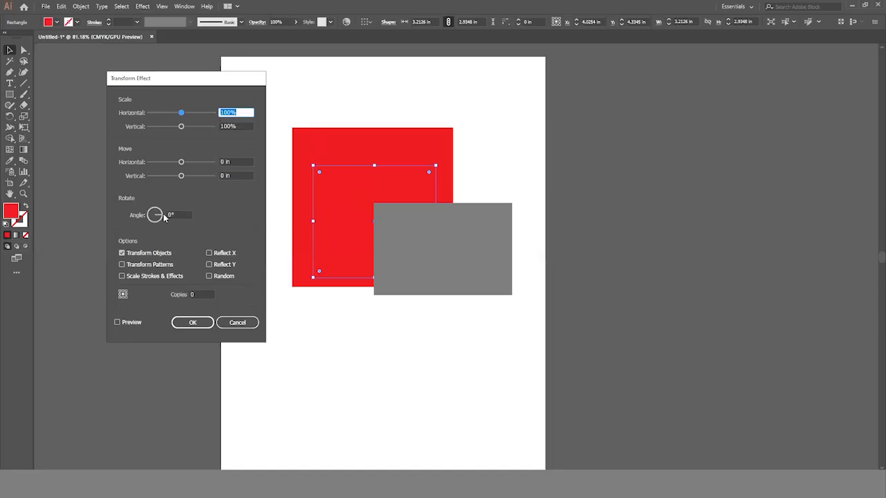
drag(168, 79, 144, 79)
click(137, 216)
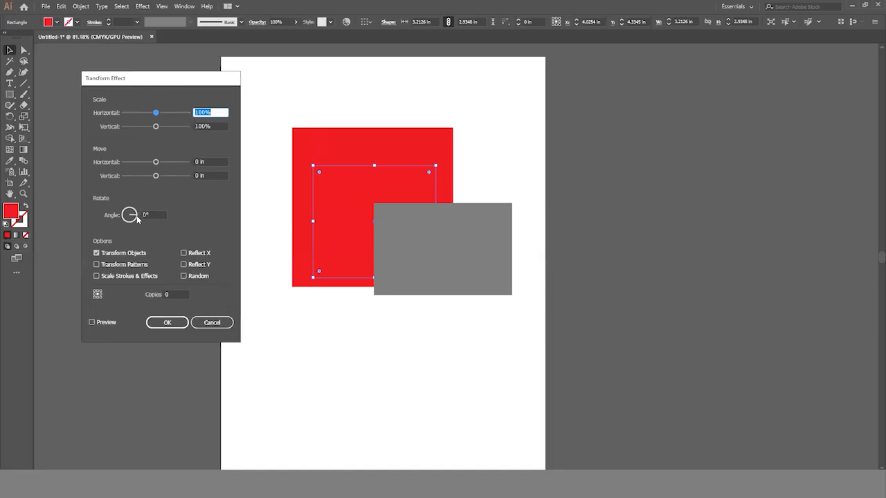
click(92, 323)
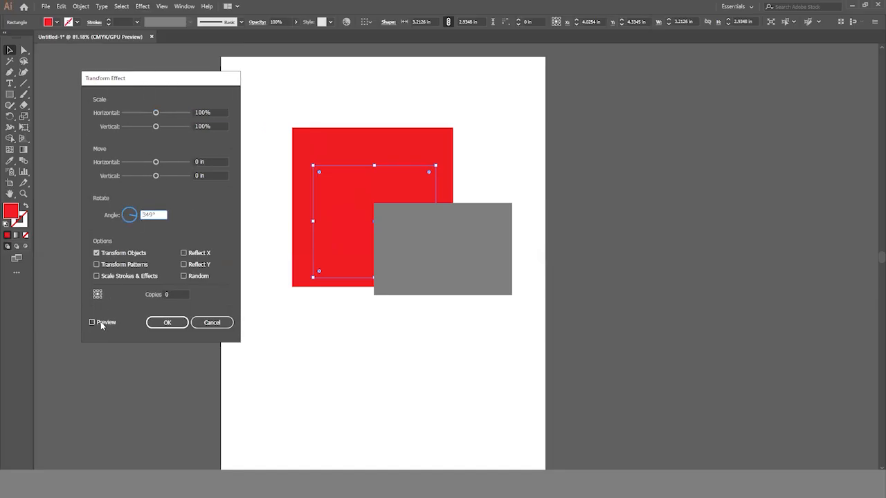
click(126, 221)
click(123, 213)
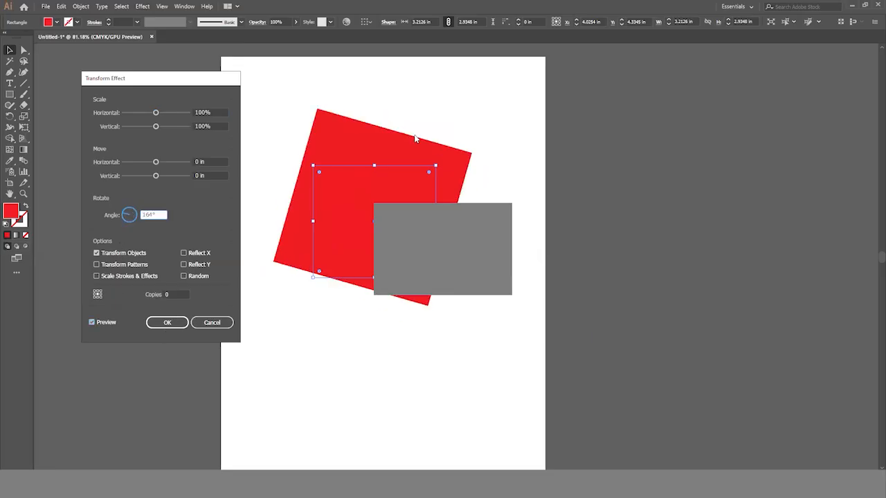
click(133, 212)
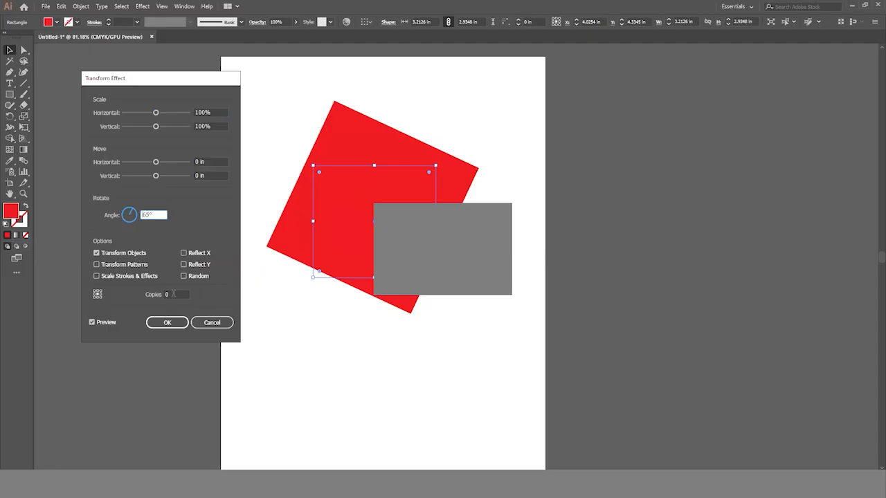
Step: Set the Transform effect to 6 copies and apply it to the rectangle
click(173, 294)
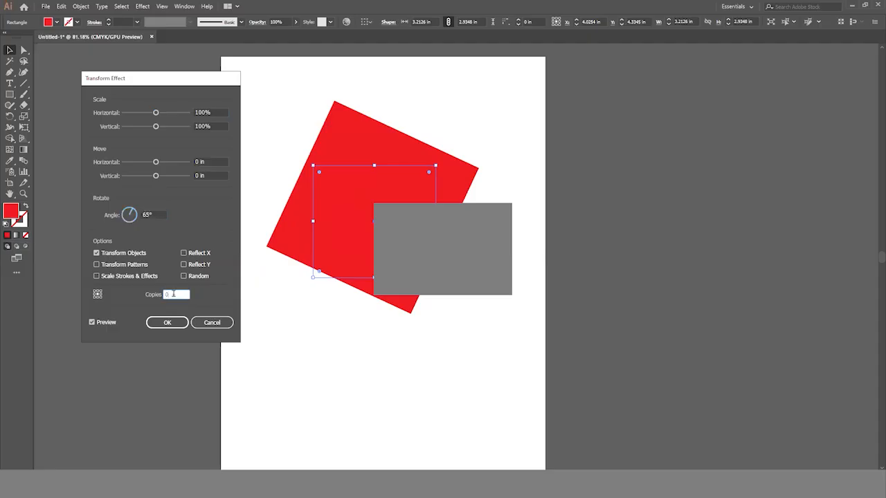
key(Up)
key(Up)
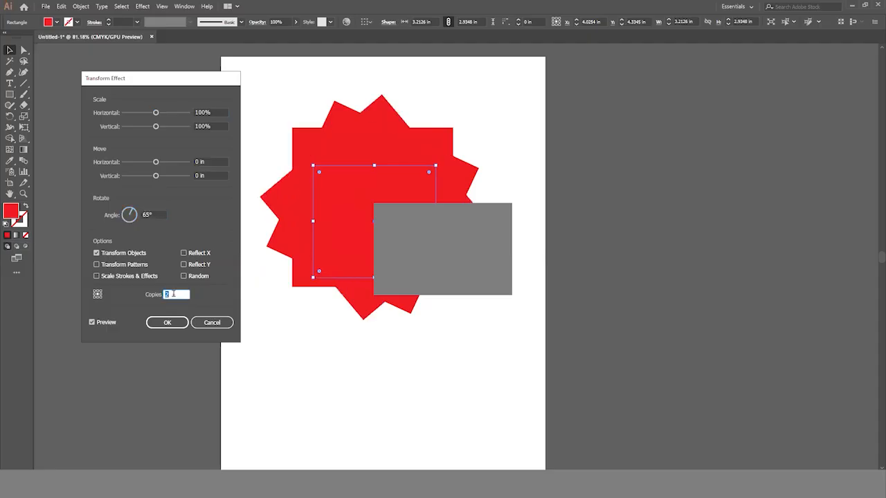
key(Up)
key(Up)
key(Up)
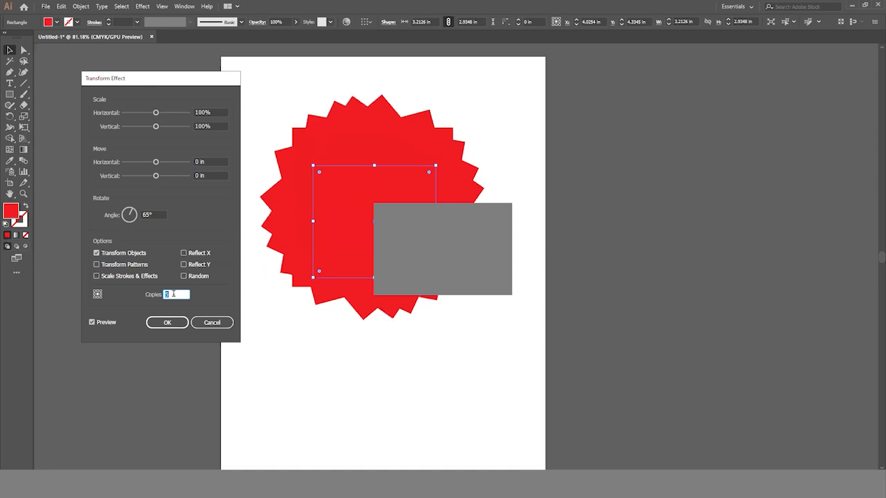
key(Up)
click(167, 322)
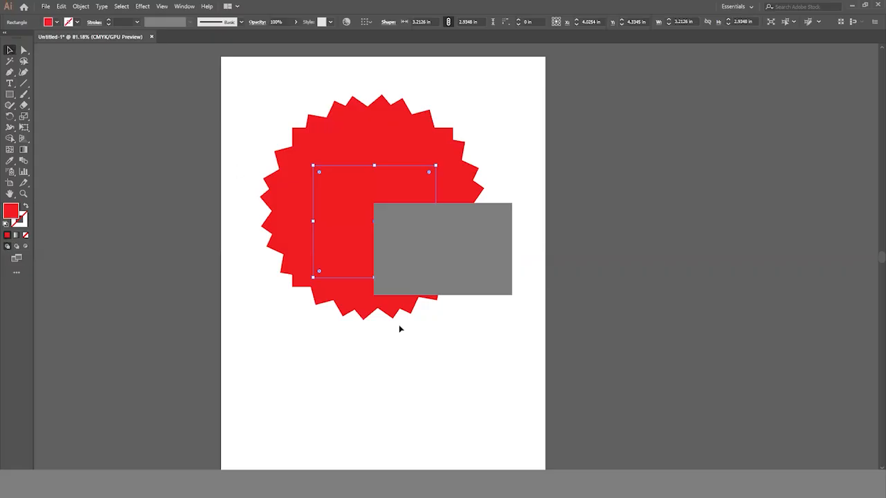
Step: Move the starburst shape around the artboard
click(589, 397)
click(385, 187)
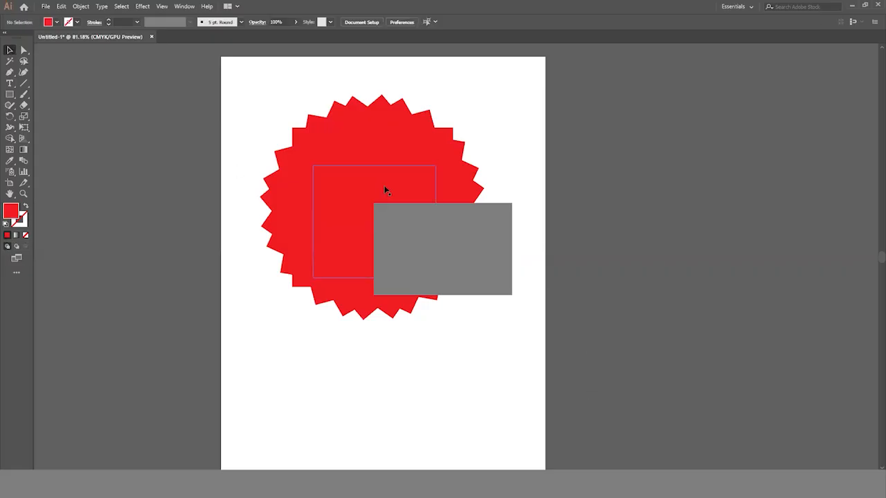
drag(386, 188, 525, 240)
key(ctrl+z)
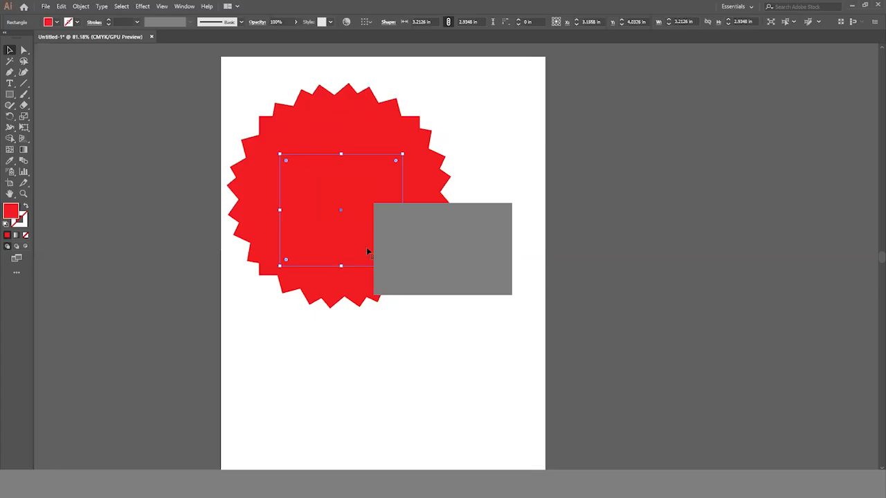
drag(346, 203, 390, 200)
Step: Delete the starburst and draw a circle about 4.93 in across on the artboard with the Ellipse tool
key(Delete)
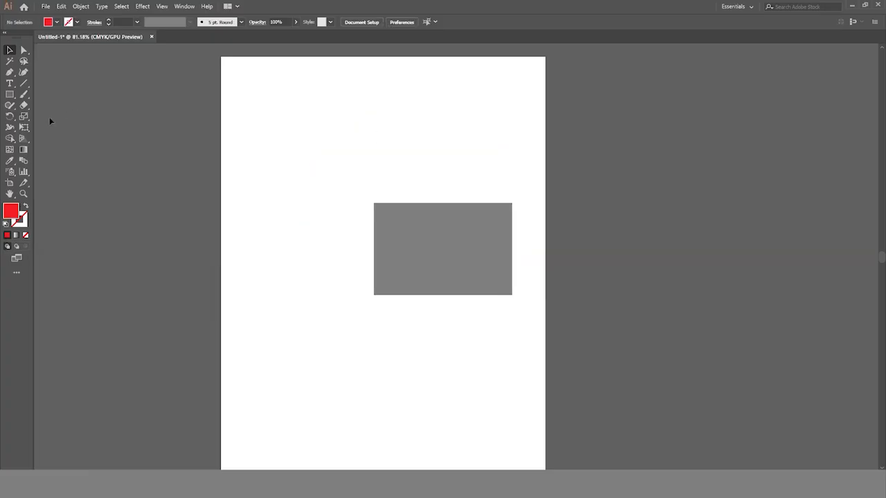
click(9, 94)
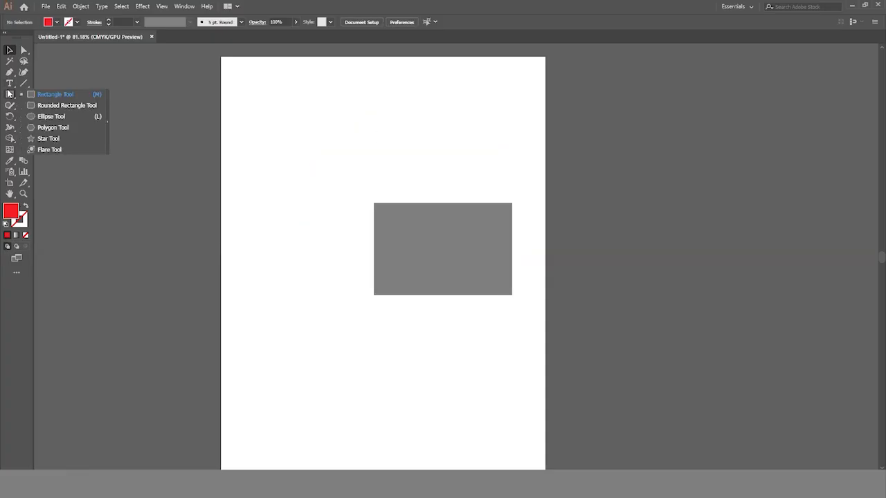
click(58, 116)
drag(283, 145, 471, 334)
Step: Remove the circle's fill, give it a red 2 pt stroke, and deselect it
click(57, 22)
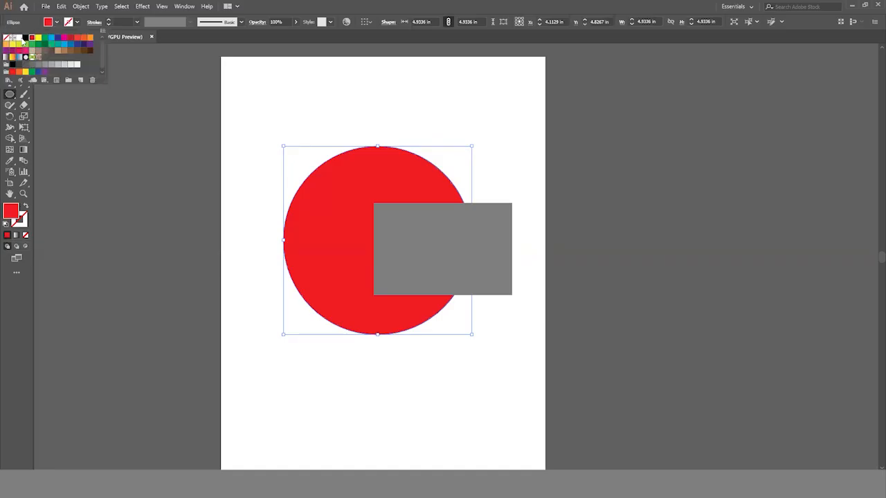
click(6, 40)
click(76, 22)
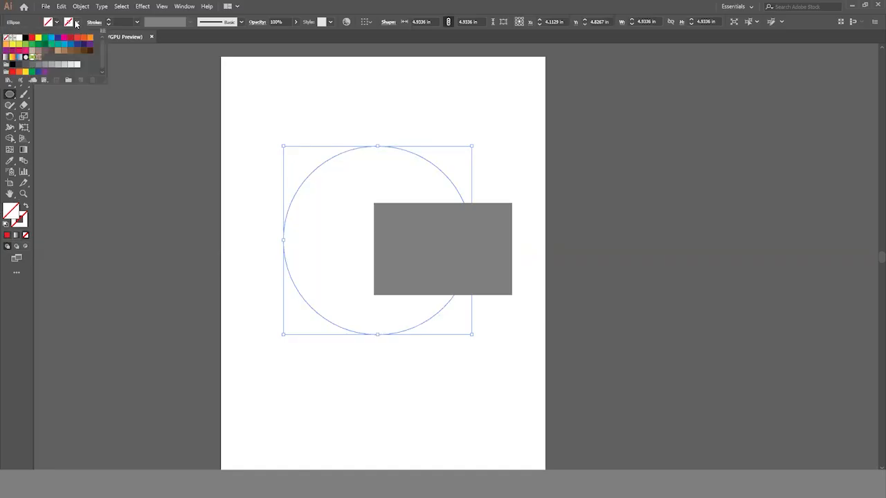
click(32, 41)
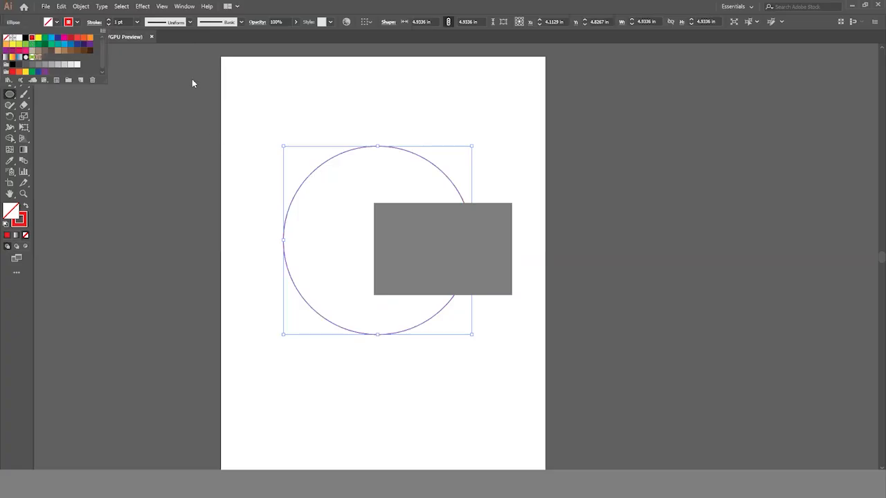
click(139, 23)
click(139, 21)
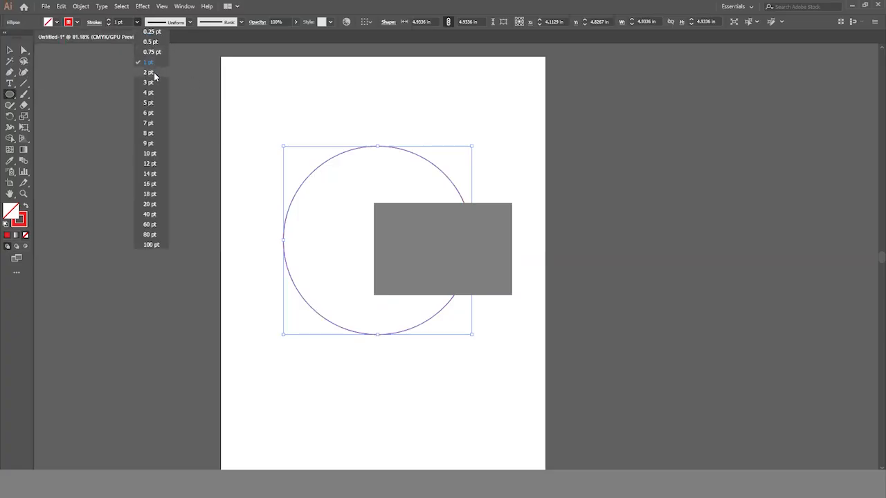
click(154, 72)
click(9, 51)
click(326, 124)
Step: Cut the circle's path at its top and left anchor points with the Scissors tool
key(ctrl+1)
scroll(450, 170, down, 1)
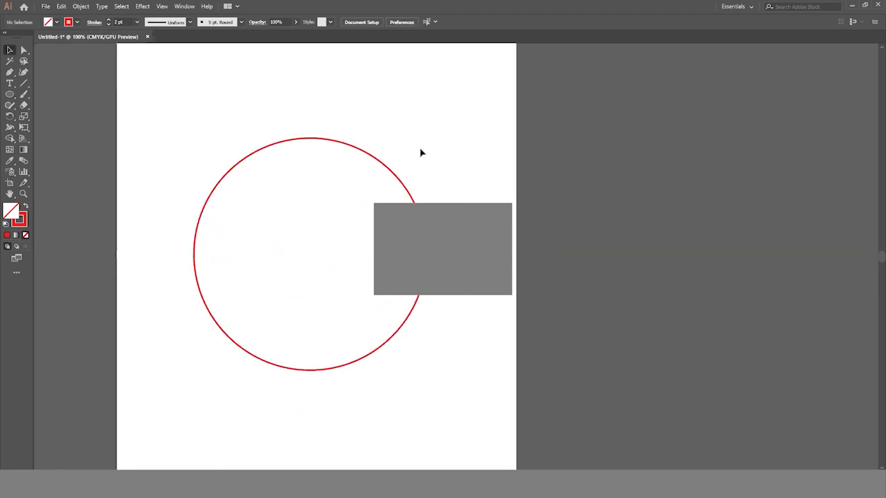
click(328, 229)
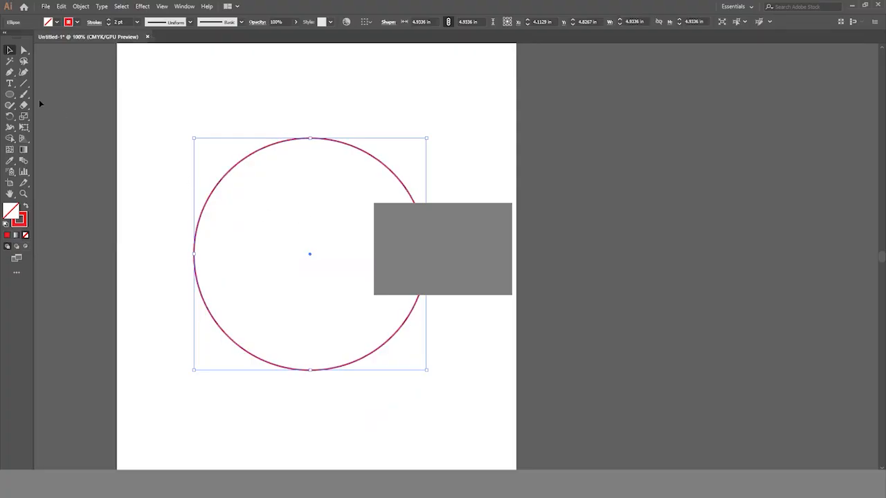
click(24, 84)
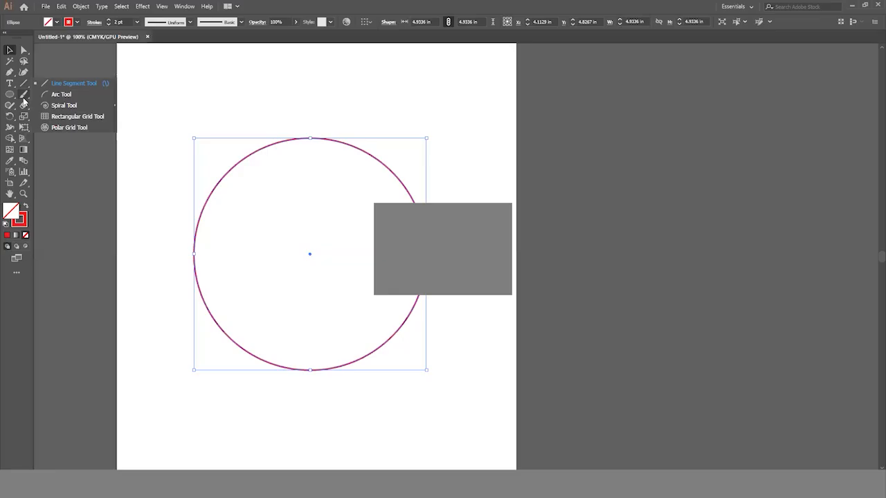
drag(27, 105, 76, 119)
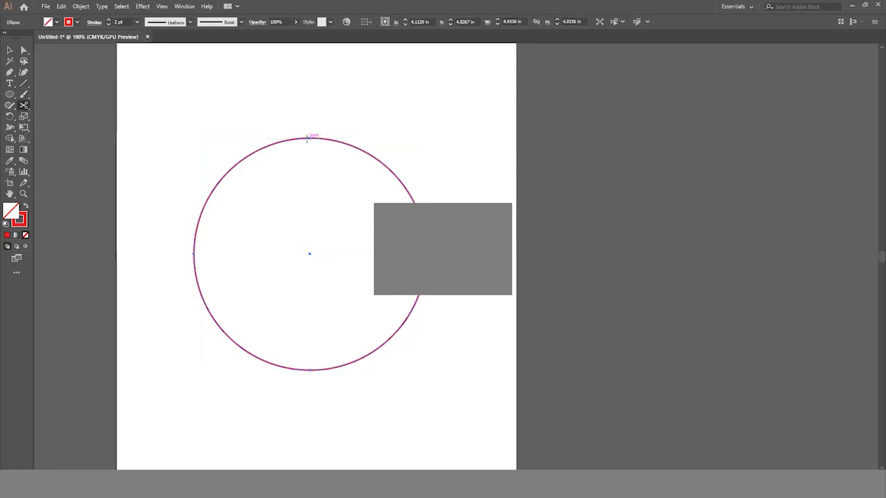
click(307, 139)
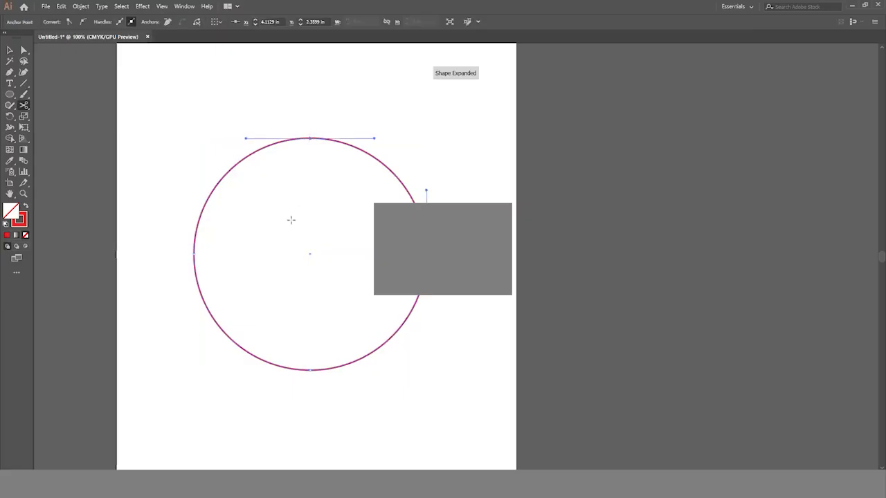
click(194, 253)
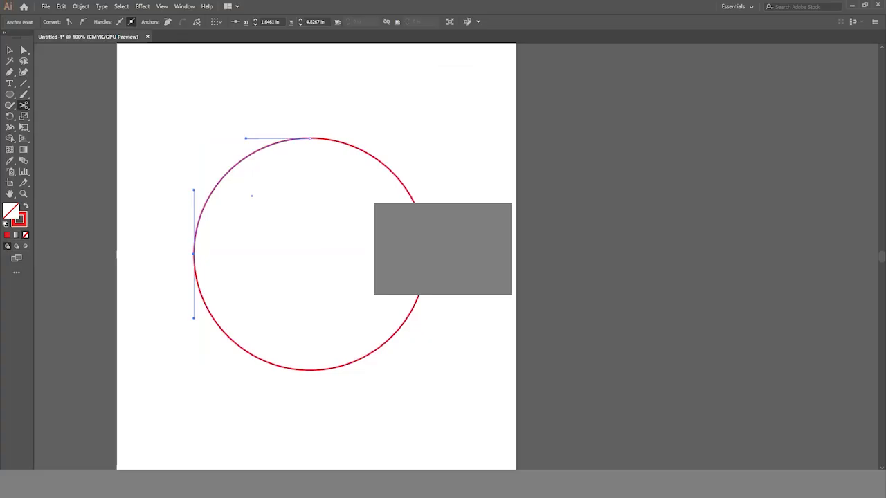
Step: Reselect all pieces of the circle and cut the path at its bottom anchor point
click(11, 51)
drag(178, 98, 454, 368)
click(23, 106)
click(310, 370)
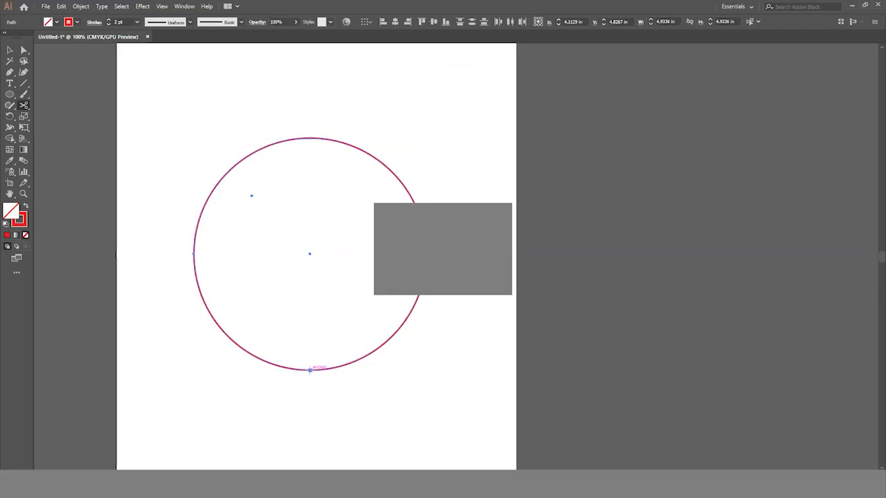
key(v)
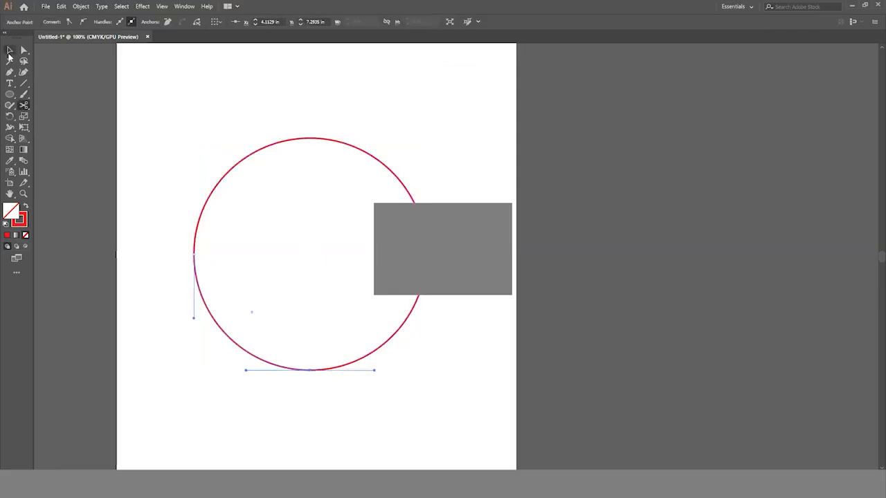
Step: Select all the circle's pieces again, cut the path at its right anchor point, and deselect everything
click(198, 93)
drag(310, 216, 386, 296)
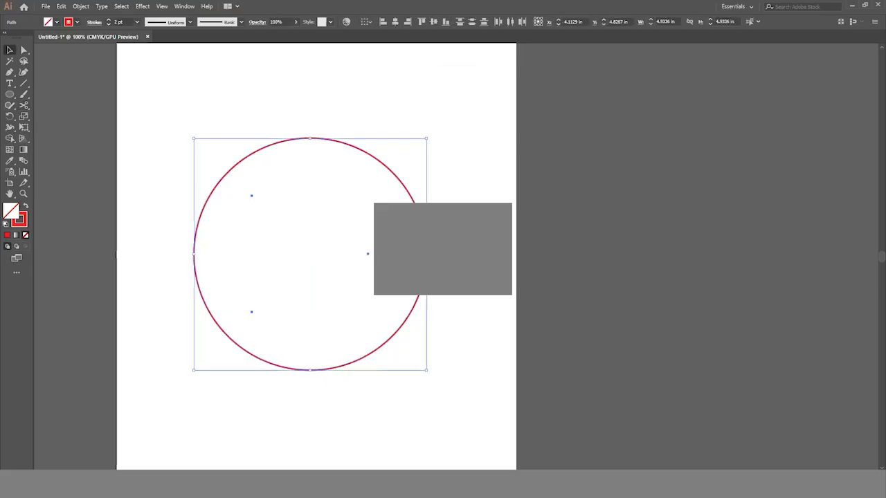
click(25, 105)
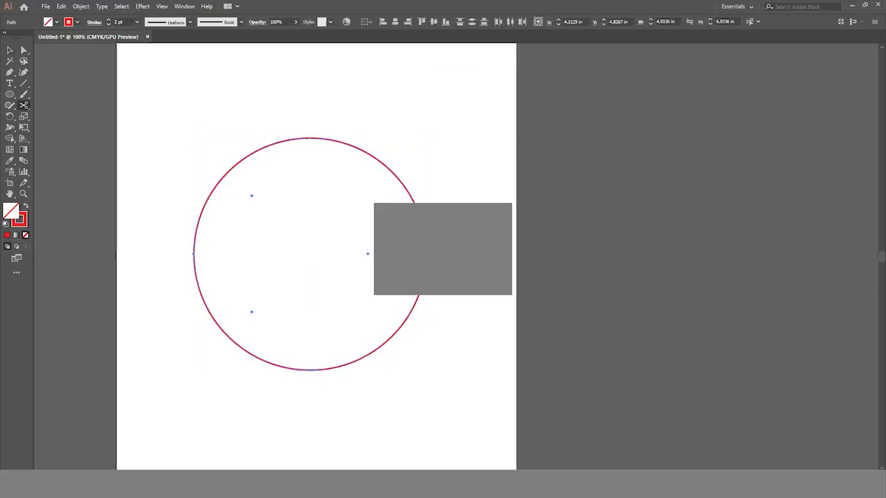
click(426, 254)
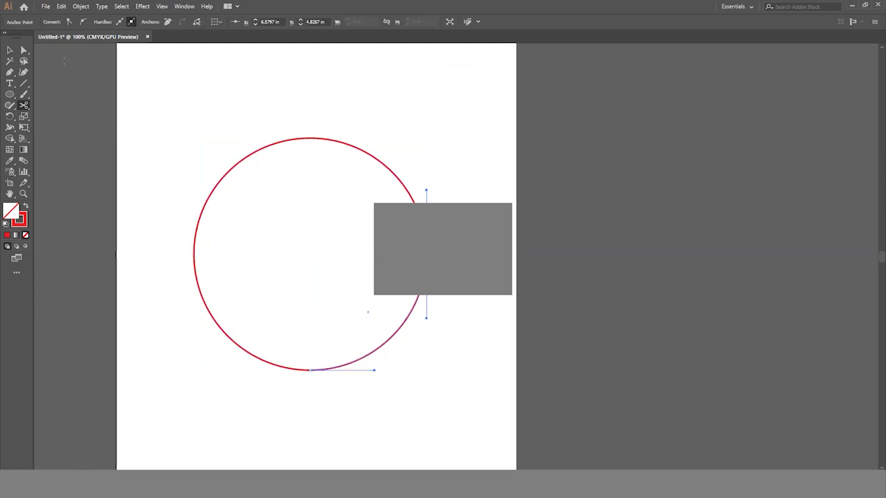
click(13, 53)
click(439, 178)
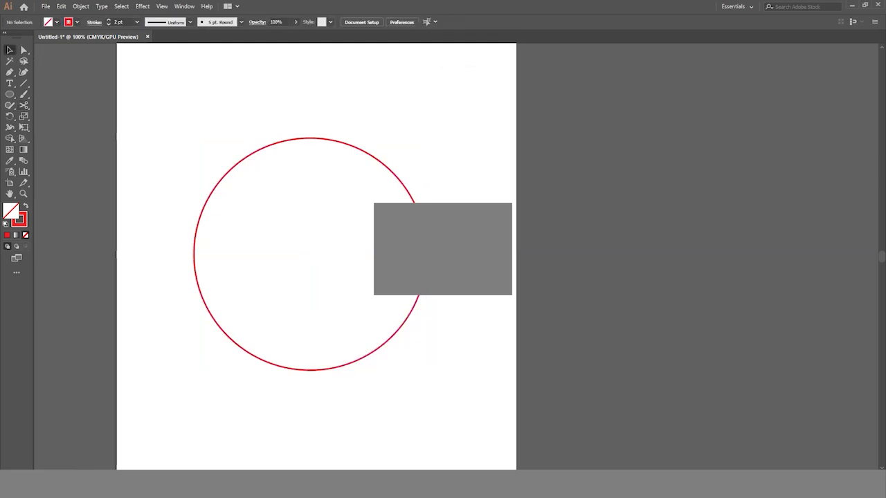
Step: Select the circle's quarter arcs one after another to check that they are separate paths
drag(236, 133, 268, 177)
drag(407, 164, 371, 186)
drag(384, 316, 425, 355)
drag(286, 323, 159, 358)
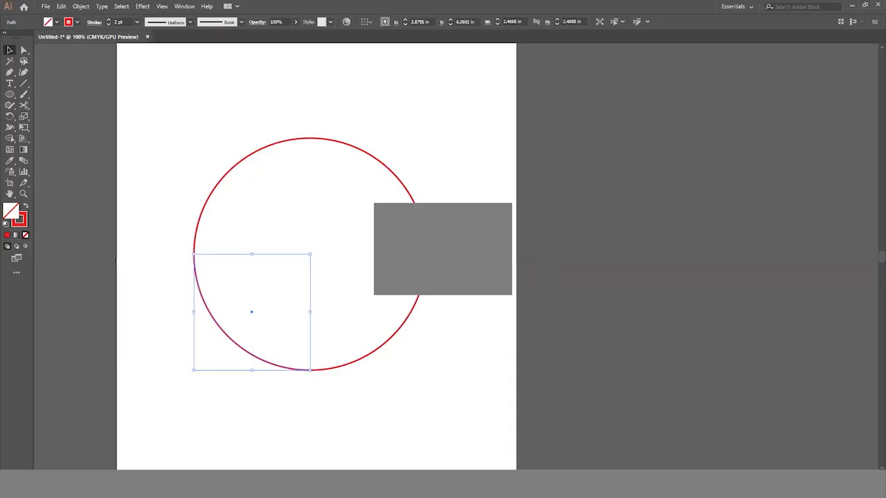
click(116, 259)
Step: Change the stroke colour of the circle's upper-left quarter arc to magenta and deselect it
drag(211, 155, 290, 222)
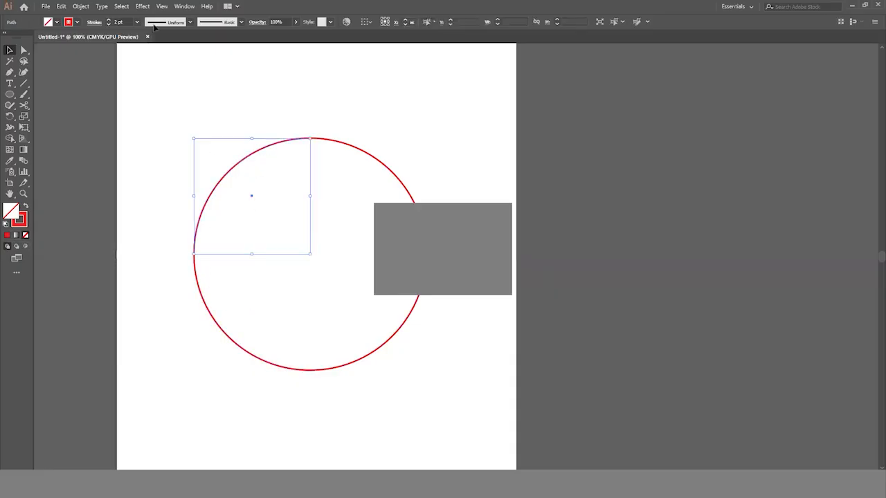
click(76, 25)
click(65, 36)
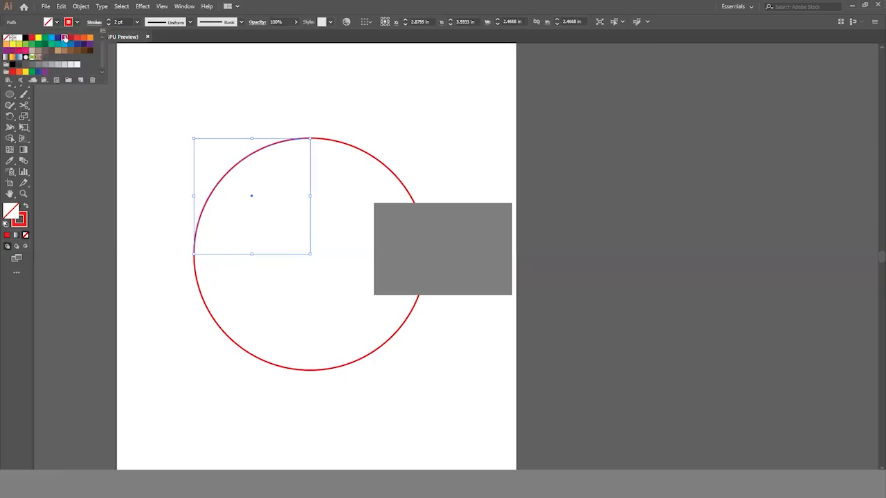
click(242, 105)
Step: Change the stroke colour of the circle's upper-right quarter arc to dark blue and deselect it
drag(383, 115, 367, 175)
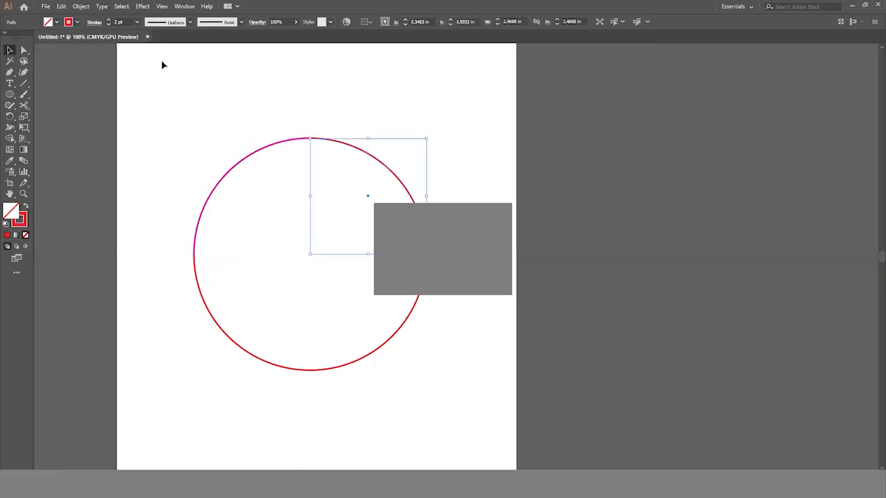
click(77, 23)
click(59, 41)
click(233, 83)
Step: Change the stroke colour of the circle's lower-left quarter arc to green and deselect it
drag(299, 272, 182, 337)
click(77, 23)
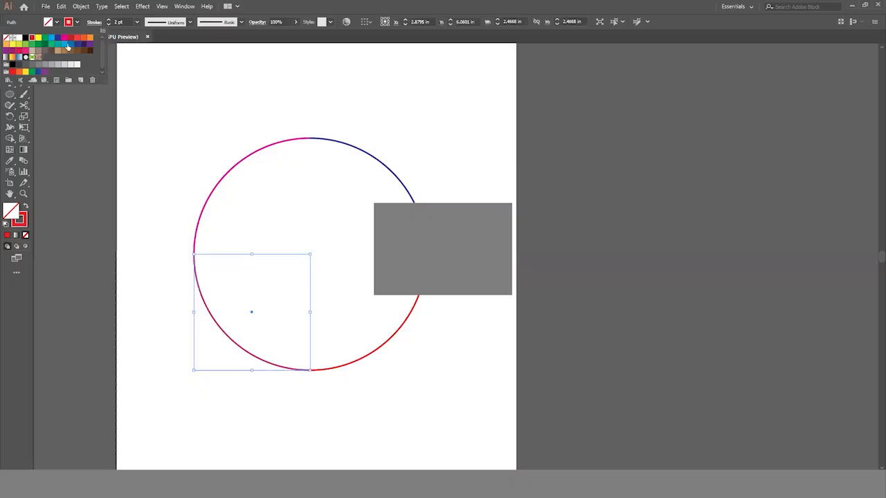
click(32, 72)
click(429, 125)
click(477, 141)
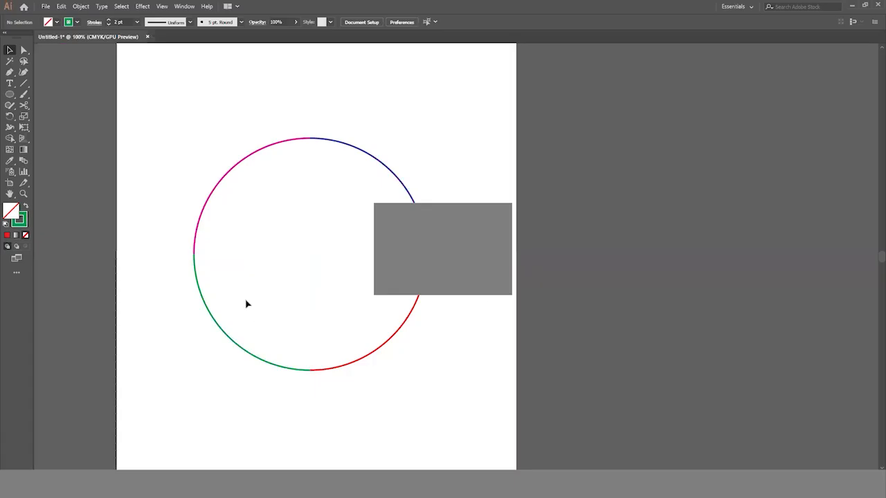
Step: Move the green and the dark blue arcs away from the circle, undo both moves and deselect
drag(222, 320, 198, 332)
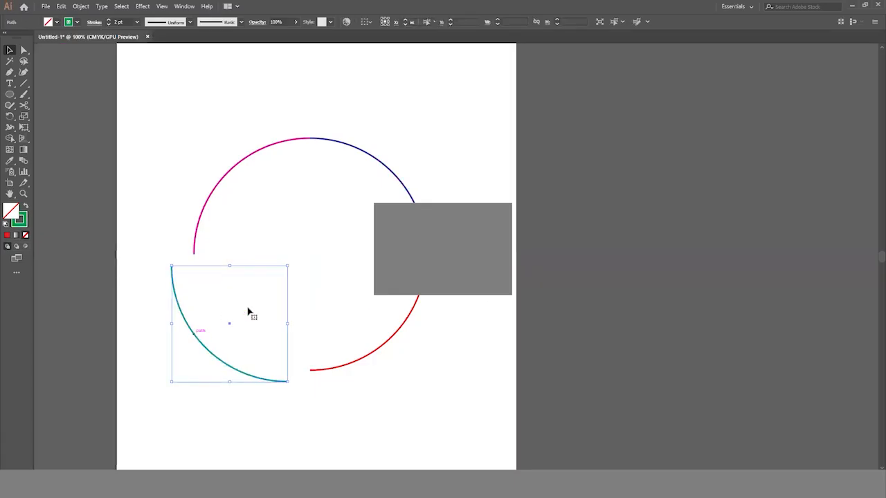
drag(350, 144, 365, 128)
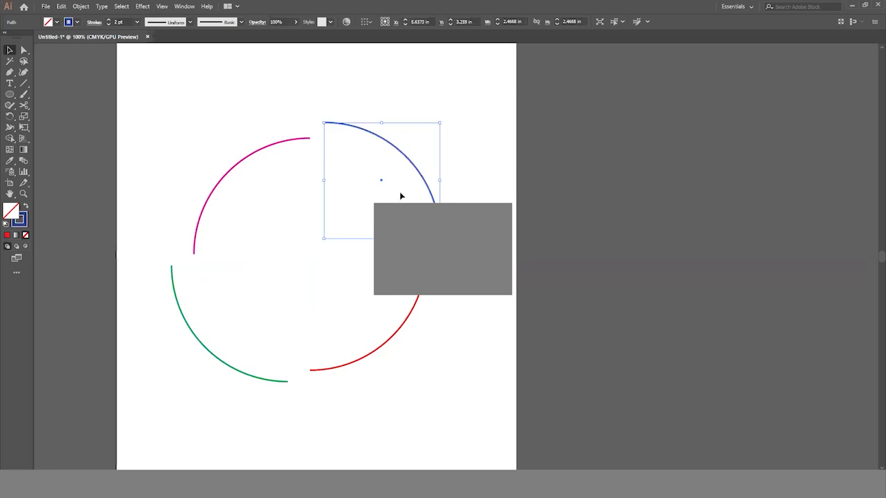
key(ctrl+z)
key(ctrl+z)
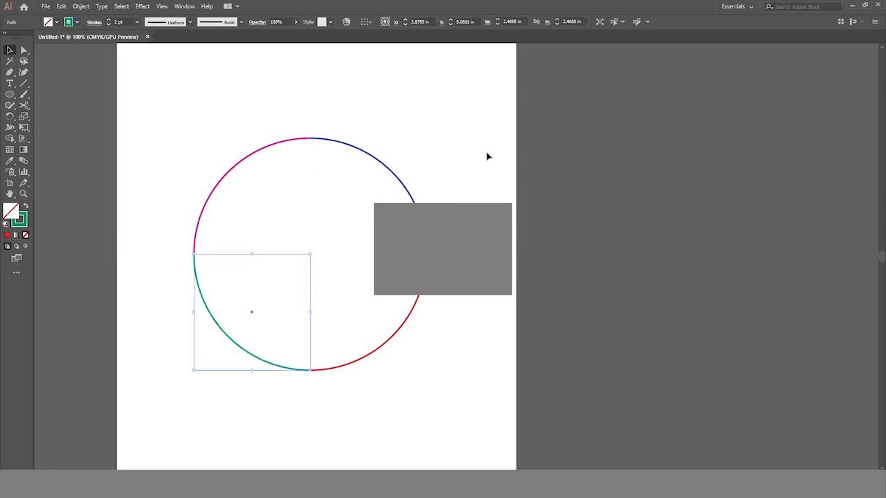
click(488, 155)
Step: Give all four arcs a dashed stroke with 12 pt dashes, 3 pt gaps, round caps and round corner joins
drag(187, 153, 450, 355)
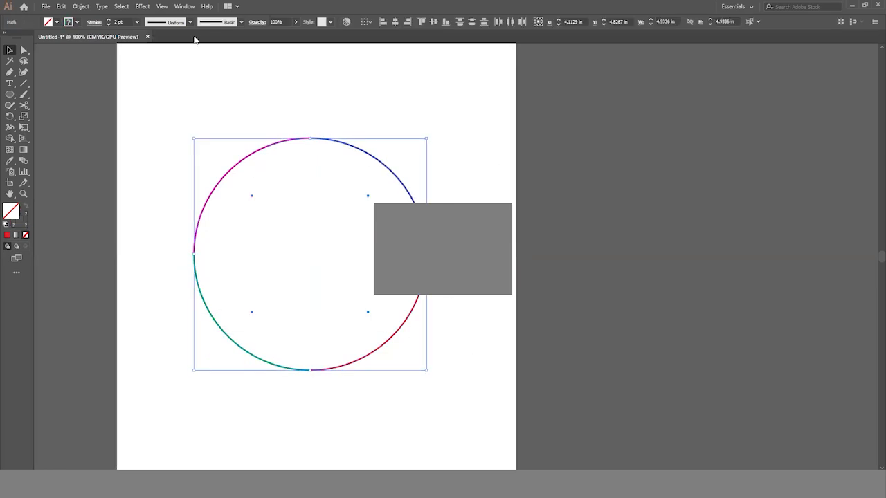
click(94, 22)
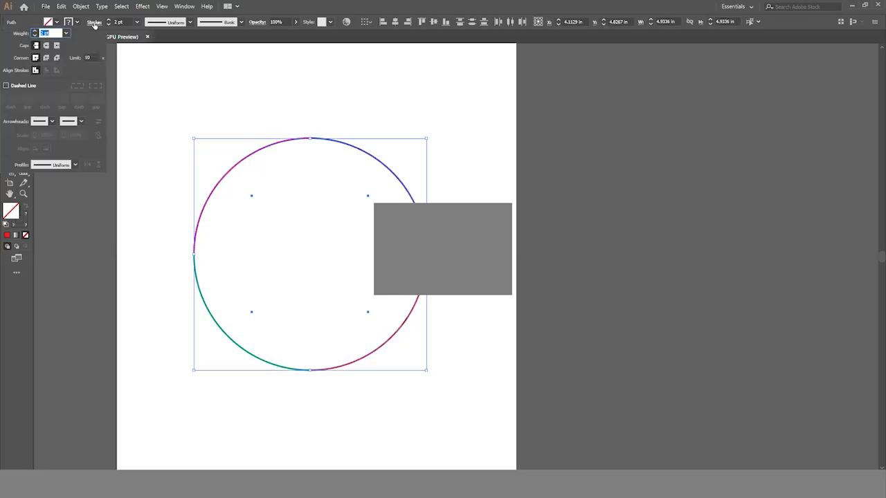
click(7, 86)
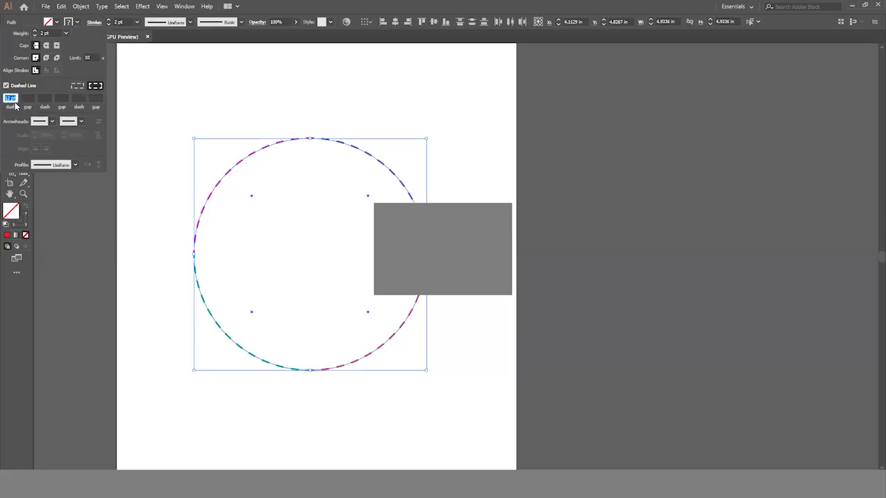
key(Tab)
text(1)
key(Return)
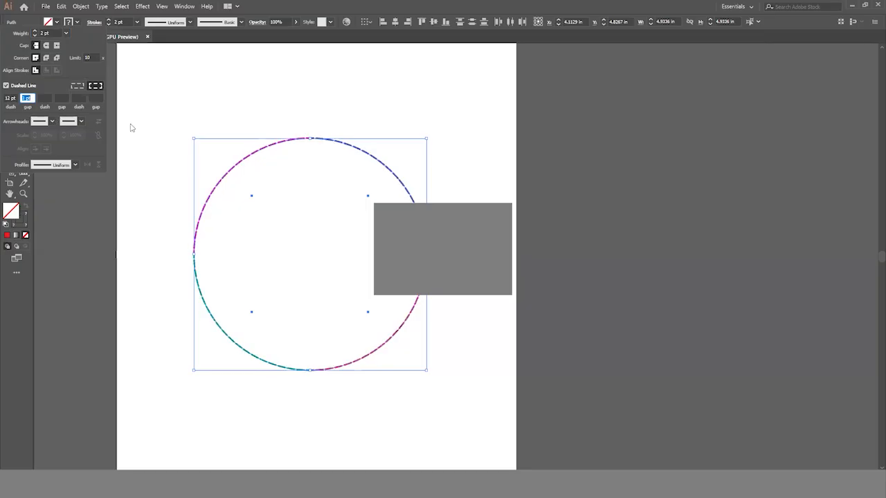
text(3)
click(47, 58)
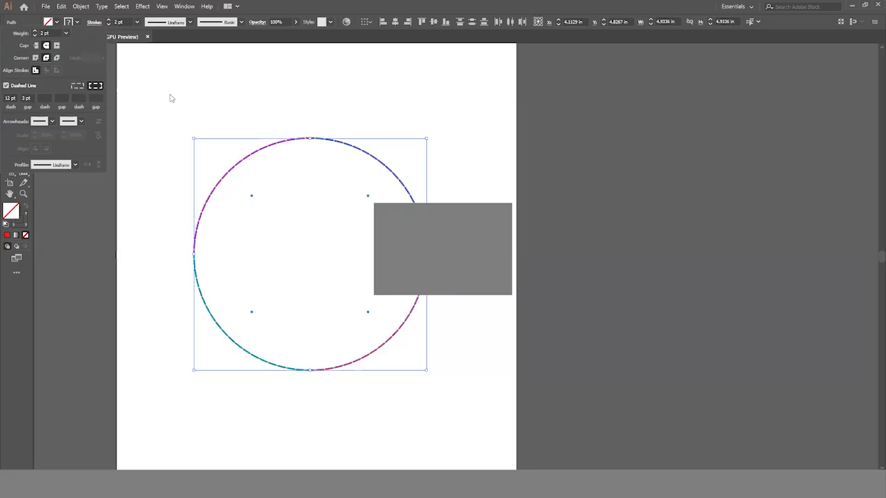
Step: Try stroke weights of 8 pt and 6 pt on the four arcs and settle on 5 pt
click(137, 21)
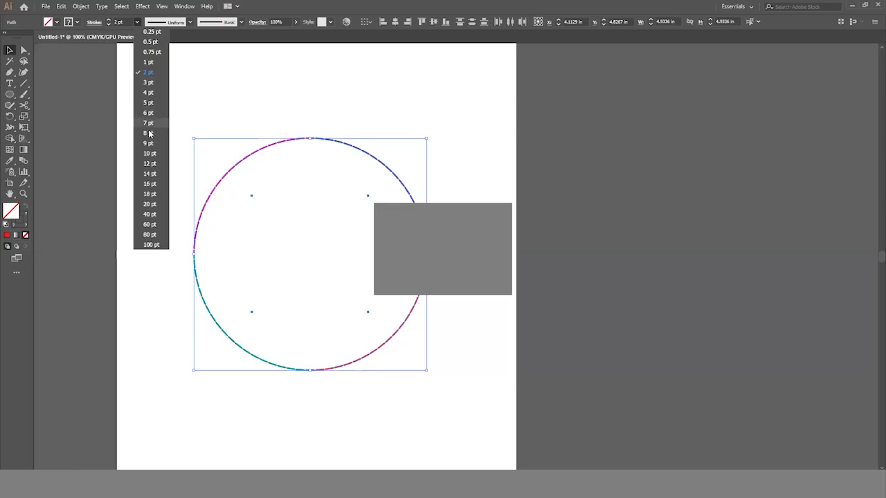
click(150, 133)
click(137, 22)
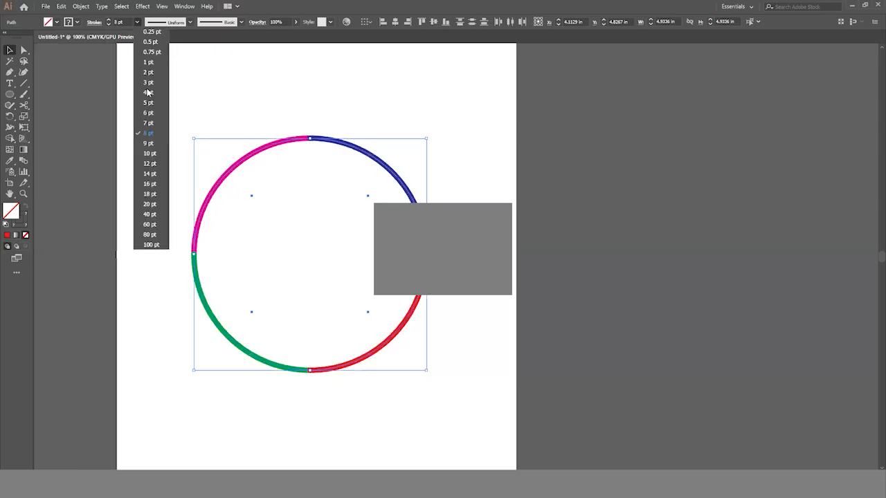
click(158, 118)
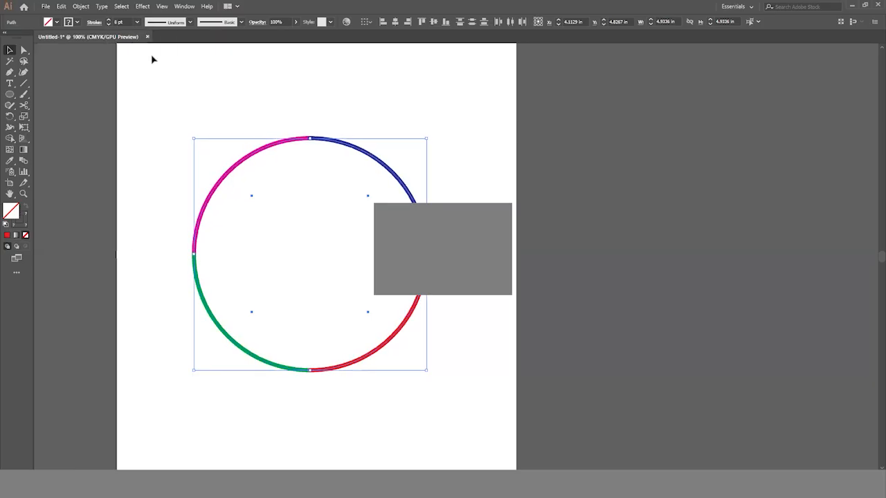
click(137, 21)
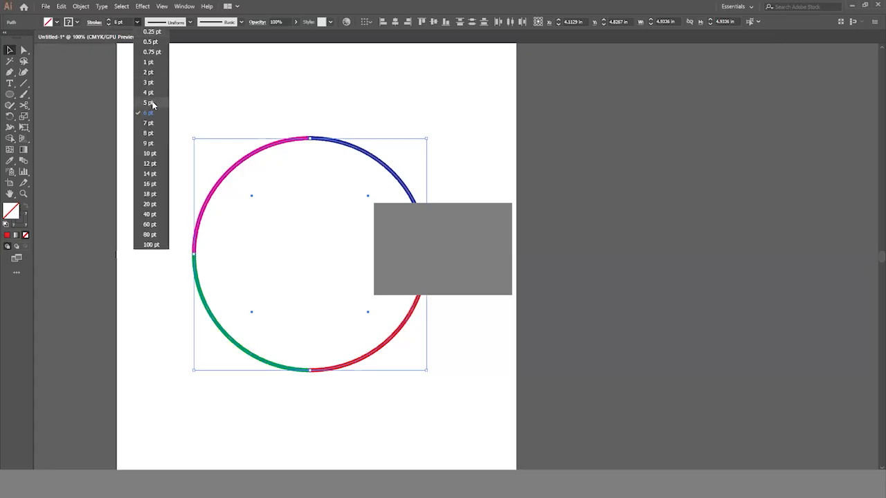
click(150, 103)
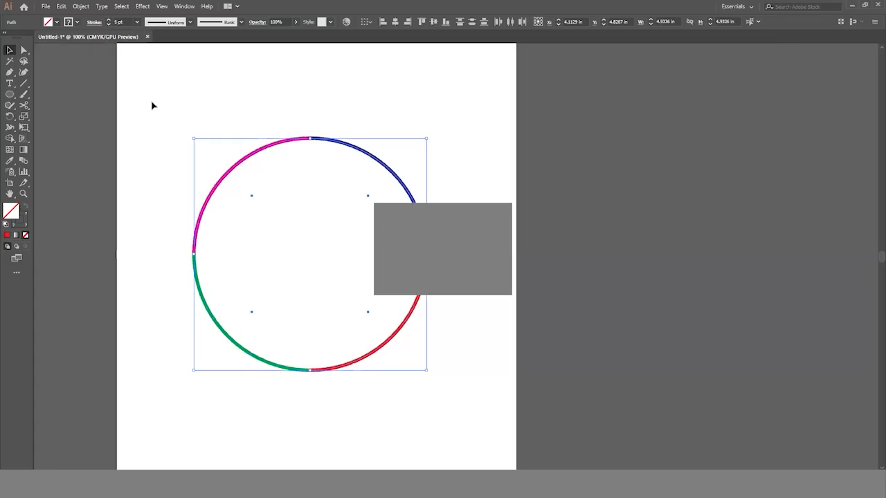
Step: Apply the triangular width profile that tapers from thick to thin to all four arcs and deselect them
click(188, 22)
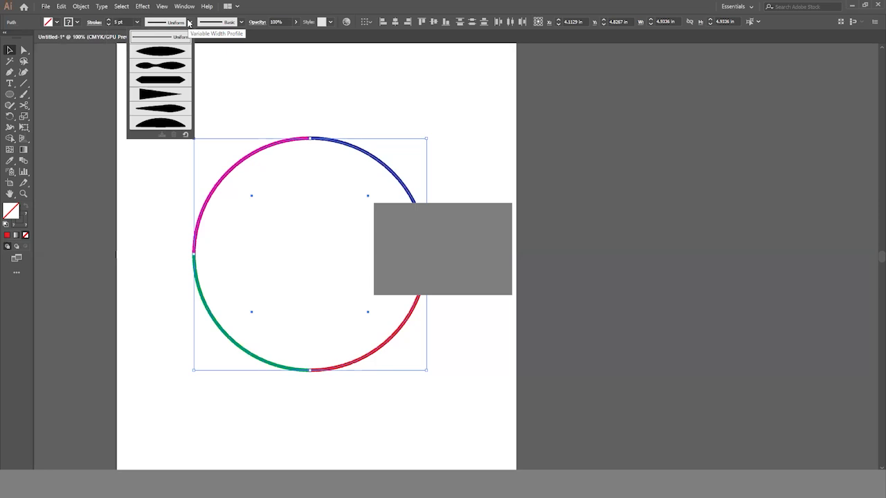
click(153, 97)
click(340, 104)
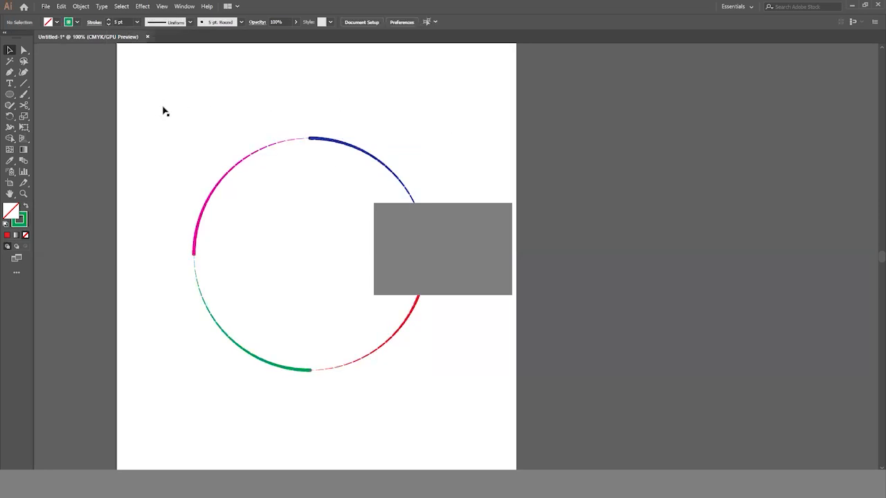
key(ctrl+plus)
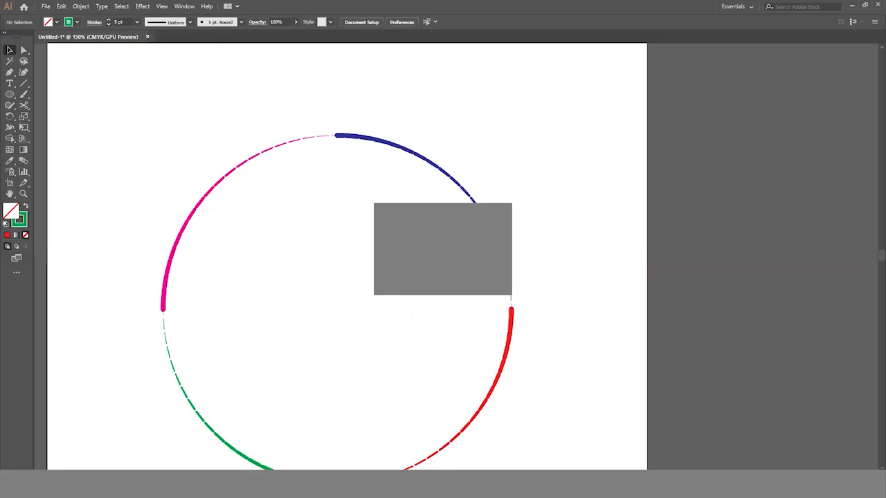
key(ctrl+minus)
Step: Reselect all four arcs, widen the gap between their stroke dashes and deselect them
drag(308, 189, 532, 409)
click(92, 22)
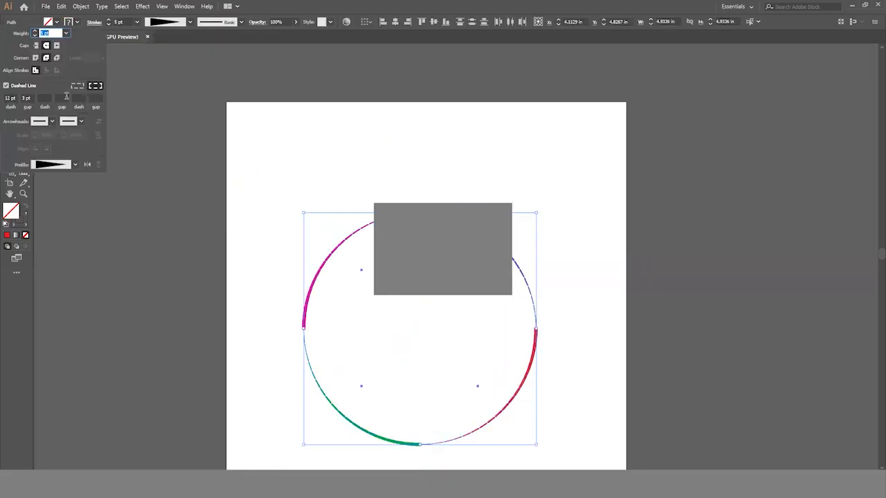
click(26, 98)
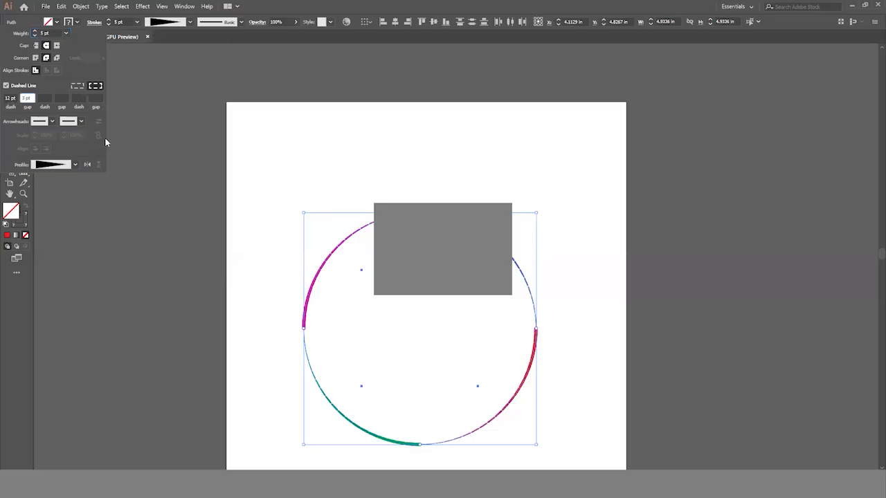
key(Return)
click(274, 166)
Step: Set the stroke weight of all four arcs to 7 pt and deselect them
drag(292, 171, 587, 450)
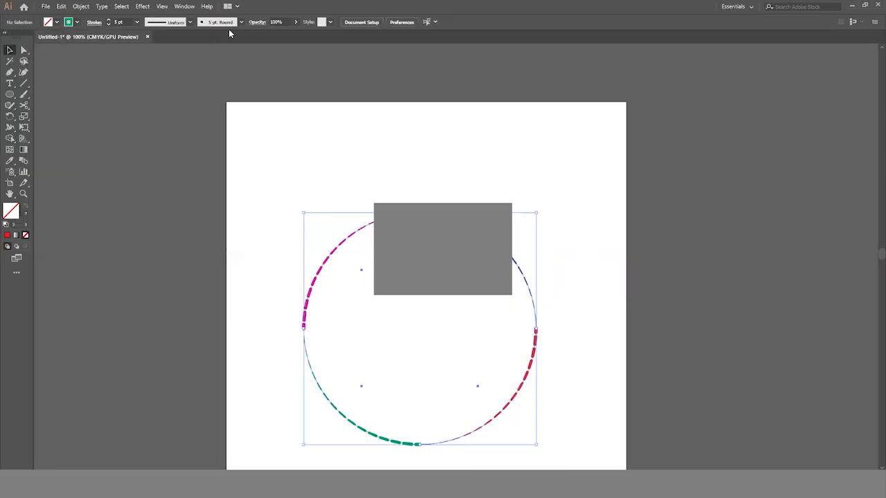
click(137, 21)
click(151, 122)
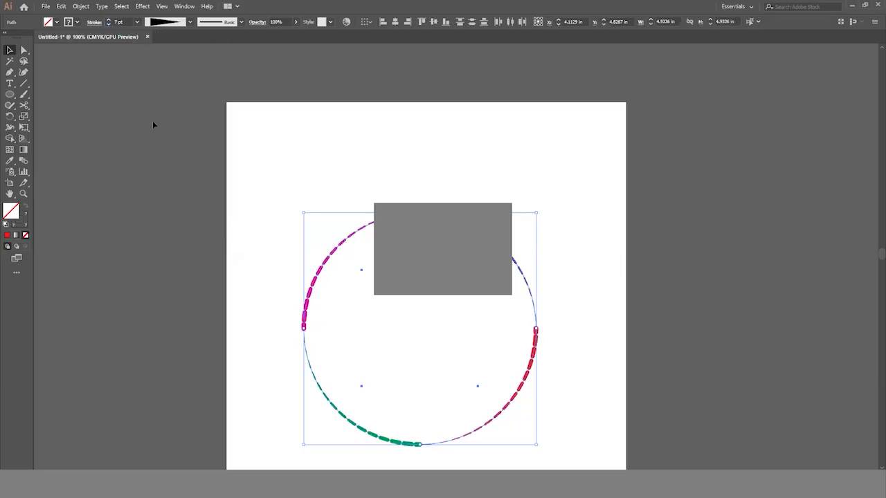
click(343, 165)
scroll(566, 200, down, 3)
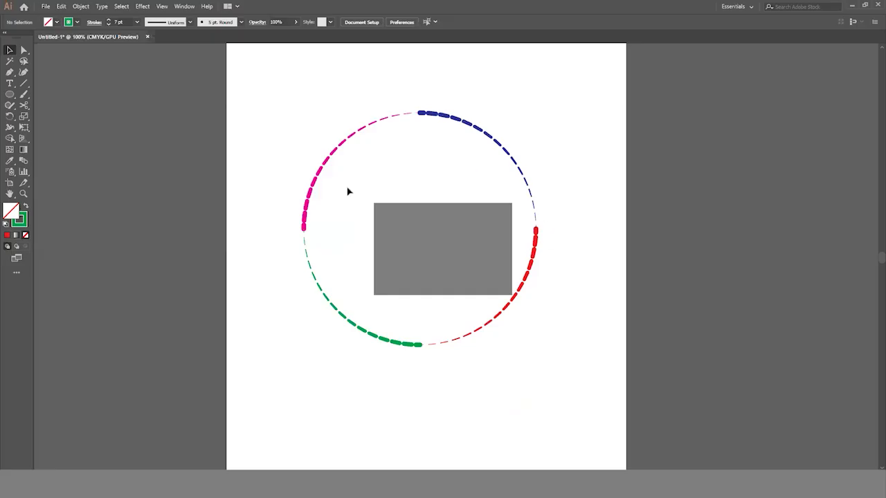
Step: Start a Transform effect on all four arcs with horizontal and vertical scale set to 90%
drag(268, 102, 554, 360)
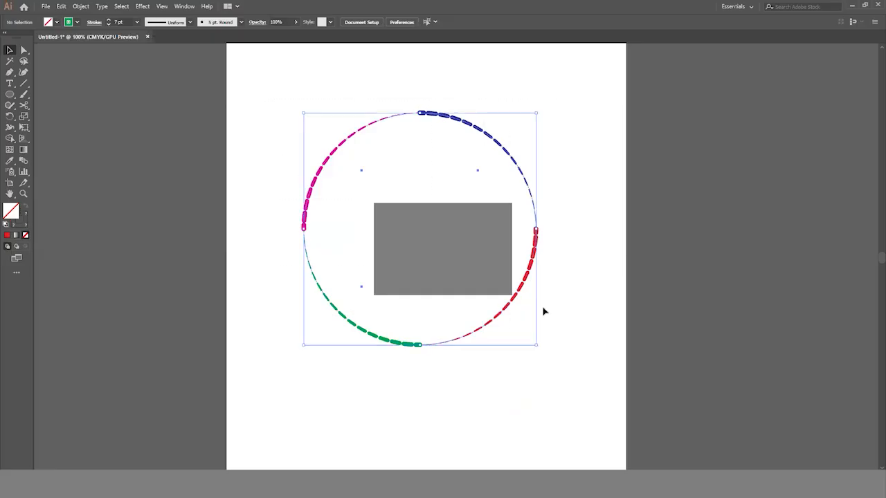
click(142, 6)
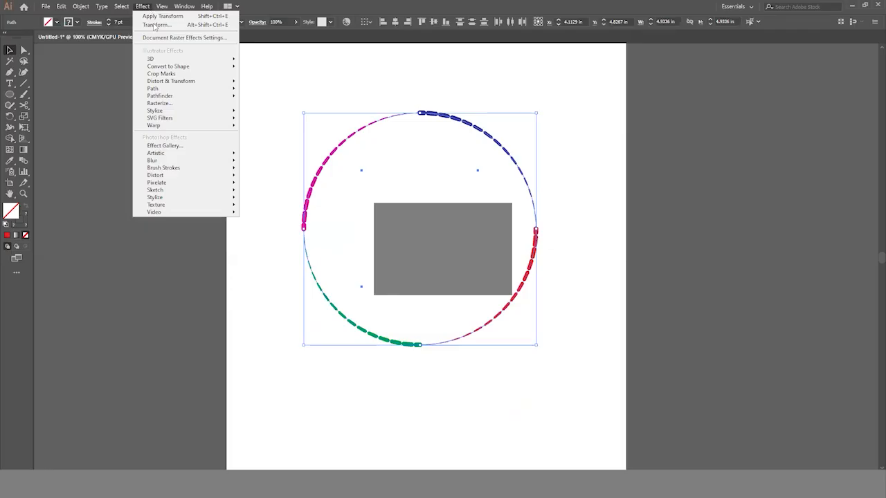
mouse_move(189, 83)
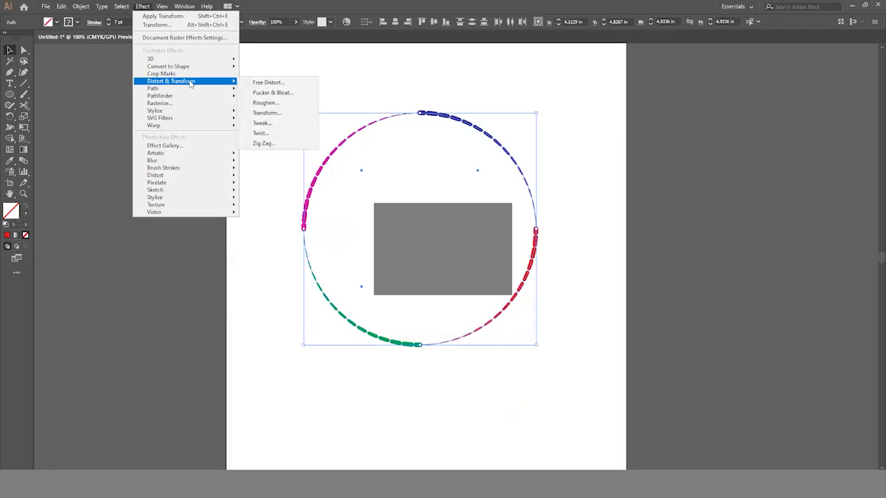
click(266, 113)
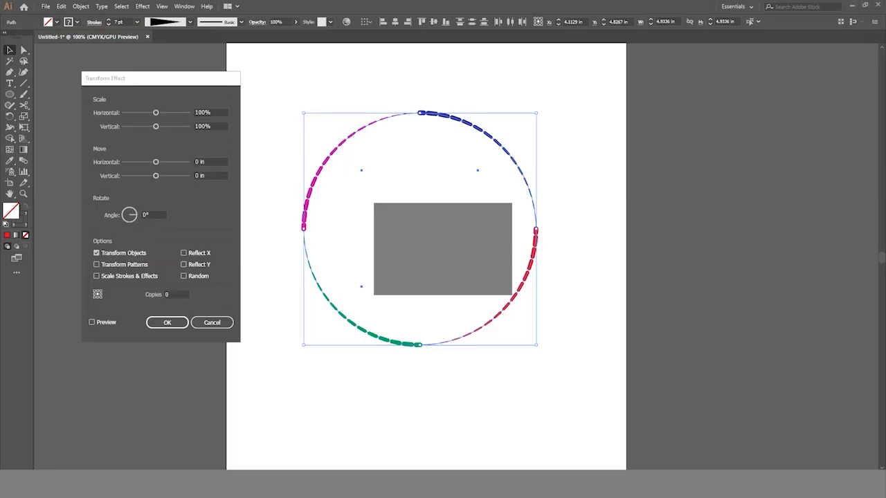
click(156, 114)
drag(156, 115, 151, 119)
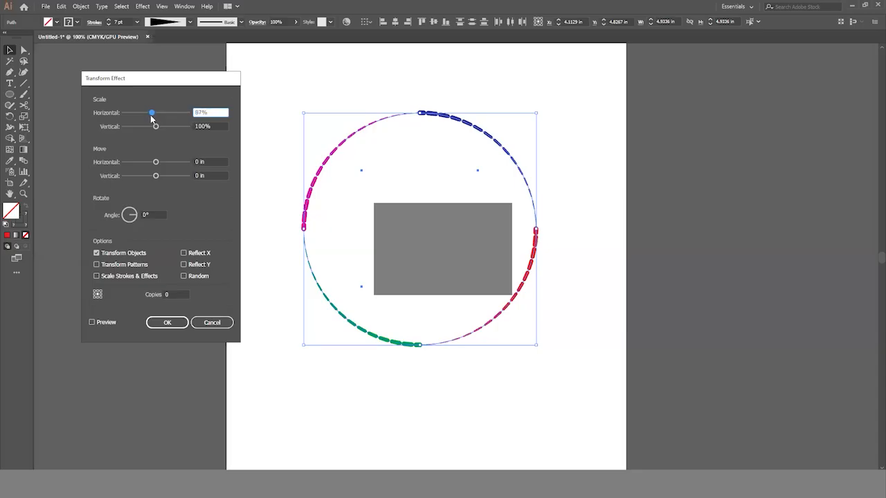
mouse_move(151, 119)
mouse_down()
mouse_move(155, 138)
mouse_move(154, 130)
mouse_up()
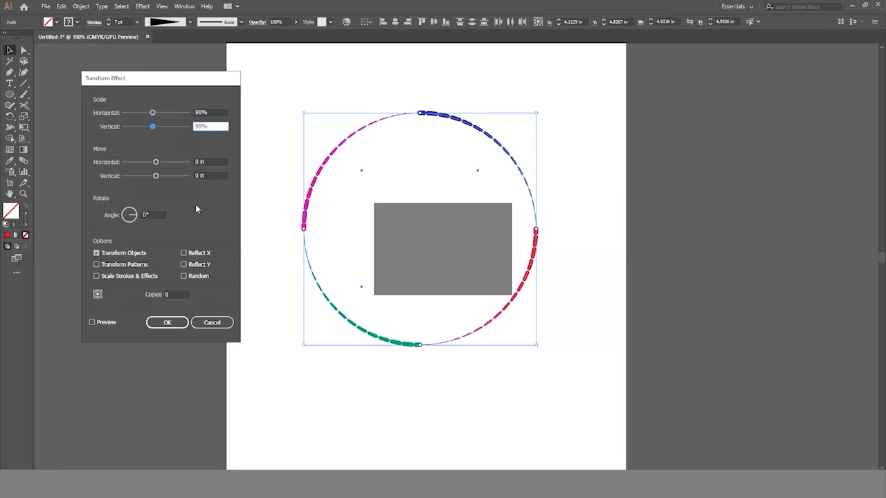
Step: Preview the Transform effect on the four arcs and set its rotation angle to -9°
click(134, 215)
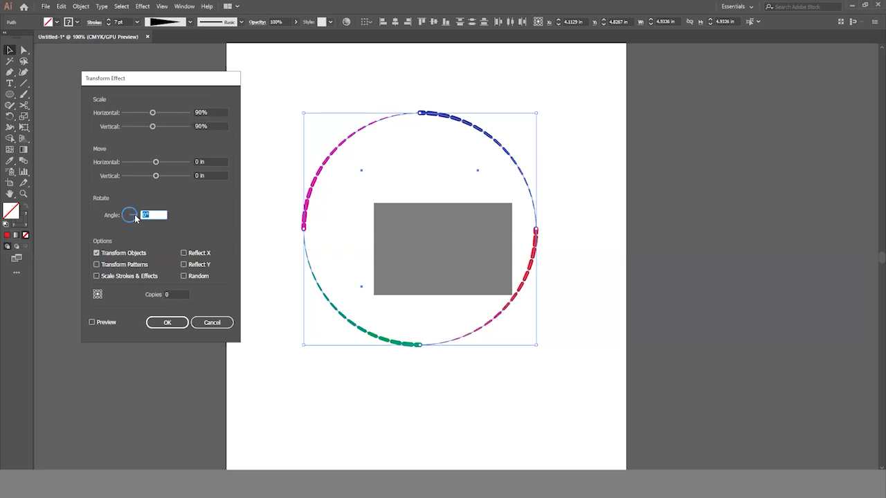
drag(134, 215, 137, 218)
click(93, 322)
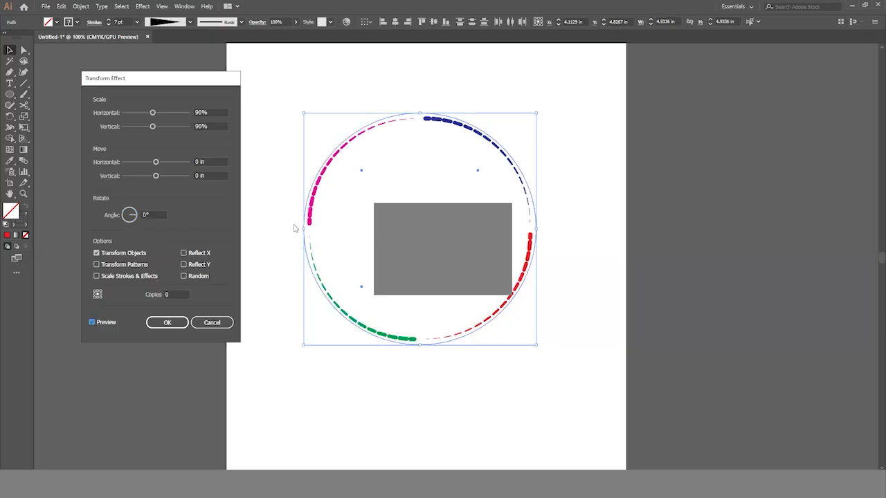
drag(138, 216, 146, 215)
double_click(147, 215)
text(4)
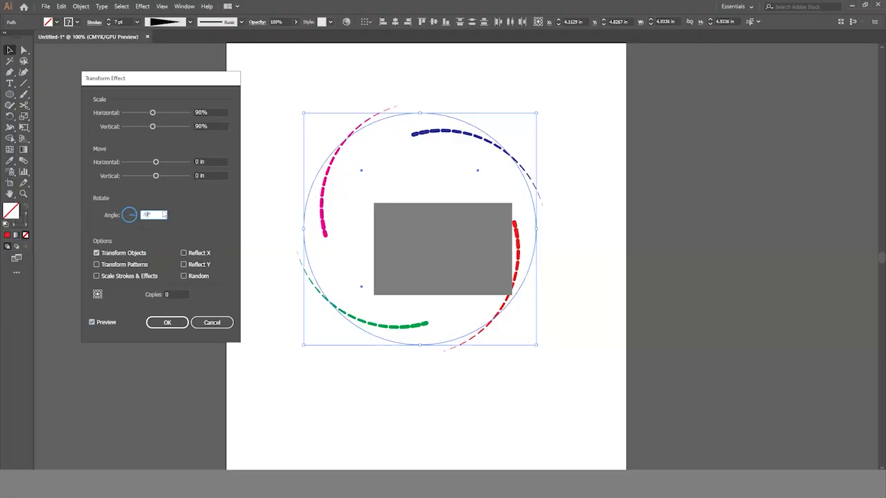
click(172, 293)
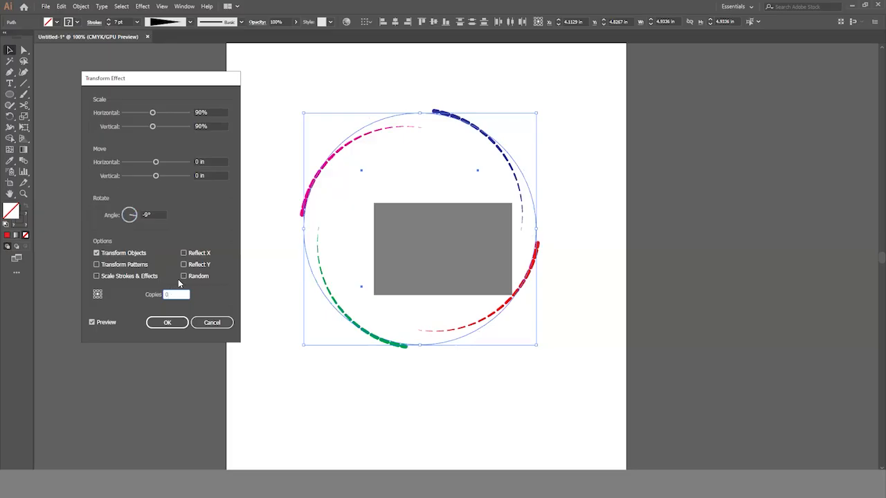
Step: Try a positive rotation angle on the arcs and set the angle back to -9°
click(136, 216)
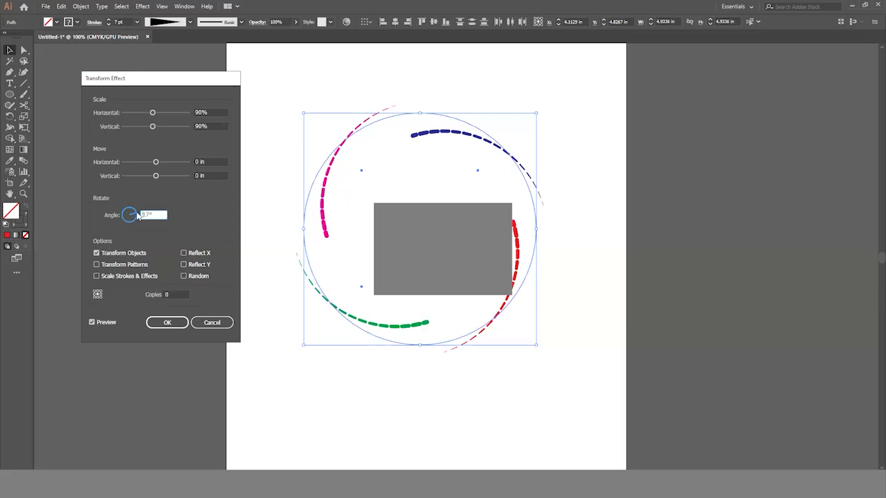
drag(137, 215, 144, 214)
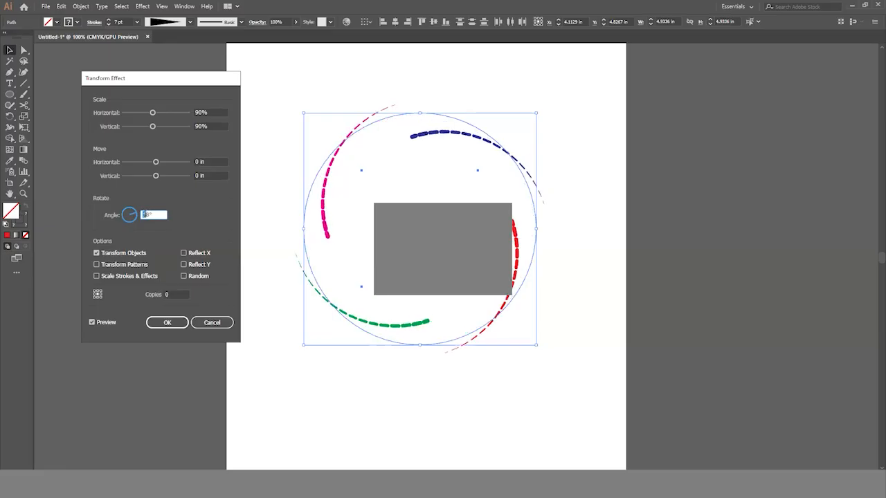
text(9)
key(Tab)
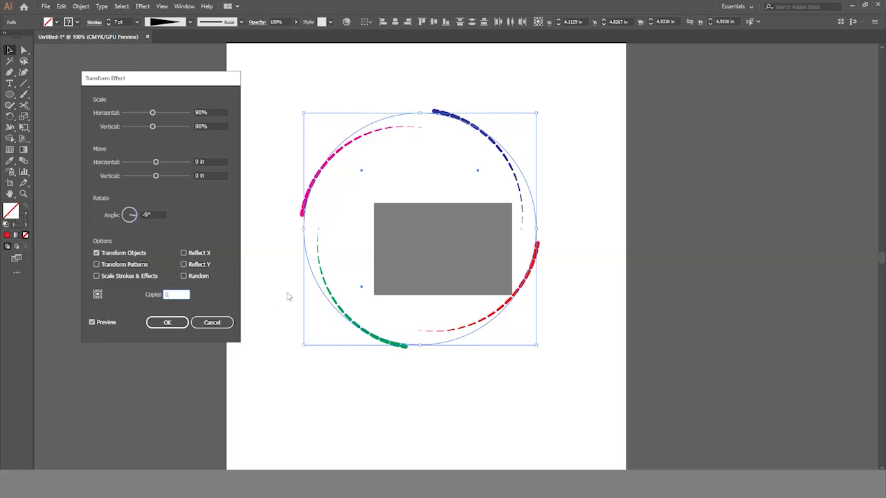
Step: Increase the number of transform copies until each arc forms a full spiral, apply the effect and deselect the arcs
key(Up)
key(Up)
key(Up)
key(Up)
key(Up)
key(Up)
key(Up)
key(Up)
key(Up)
key(Up)
key(Up)
key(Up)
key(Up)
key(Up)
key(Up)
key(Up)
key(Up)
key(Up)
key(Up)
key(Up)
key(Up)
key(Up)
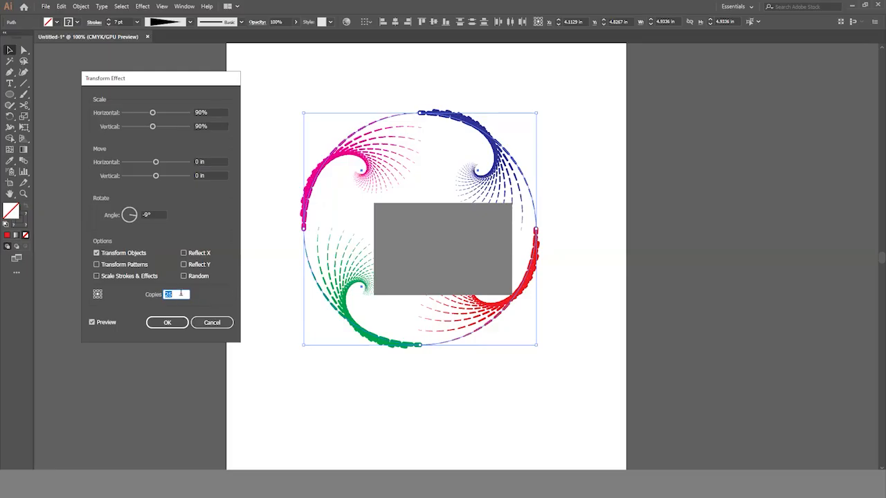
click(177, 322)
click(638, 378)
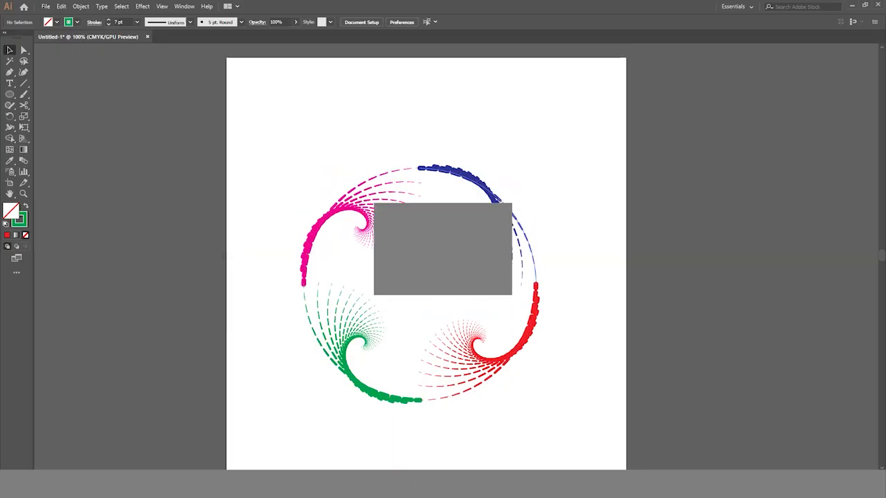
Step: Move the blue spiral into the page's upper-right corner, rotate it slightly clockwise to fit and deselect it
key(ctrl+minus)
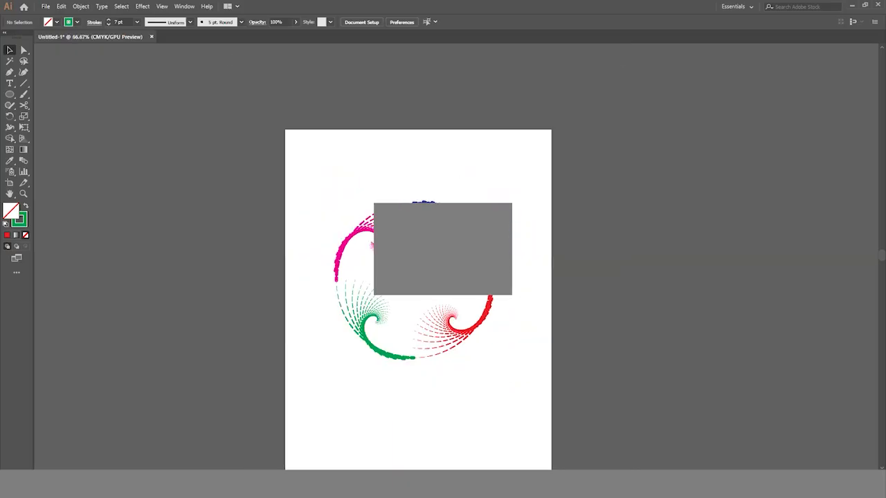
drag(510, 233, 618, 176)
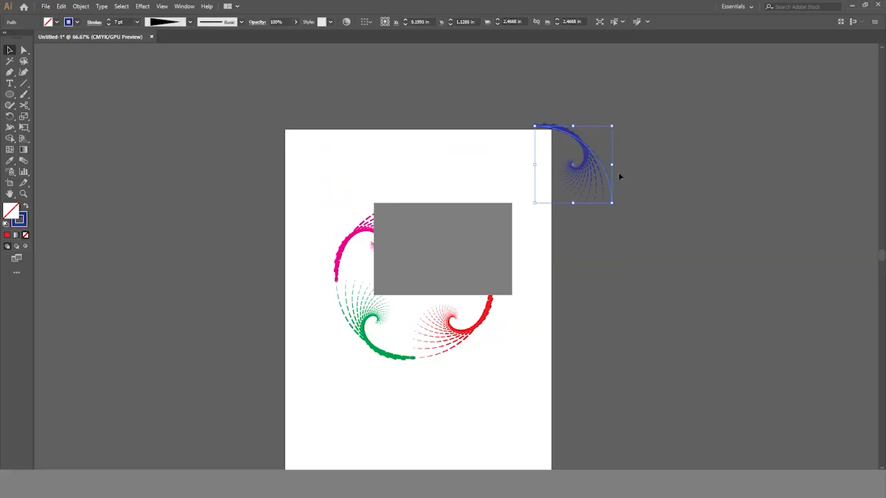
drag(613, 207, 537, 195)
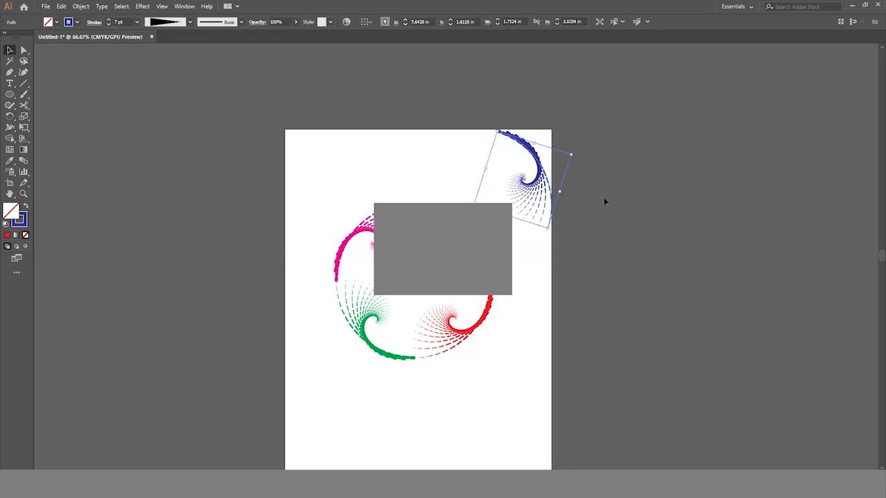
click(603, 197)
Step: Move the magenta, green and red spirals into the page's upper-left, lower-left and lower-right corners and deselect
drag(378, 237, 326, 161)
drag(368, 346, 318, 460)
click(459, 344)
drag(459, 344, 522, 457)
click(611, 411)
Step: Delete all four spirals from the page
scroll(611, 411, down, 3)
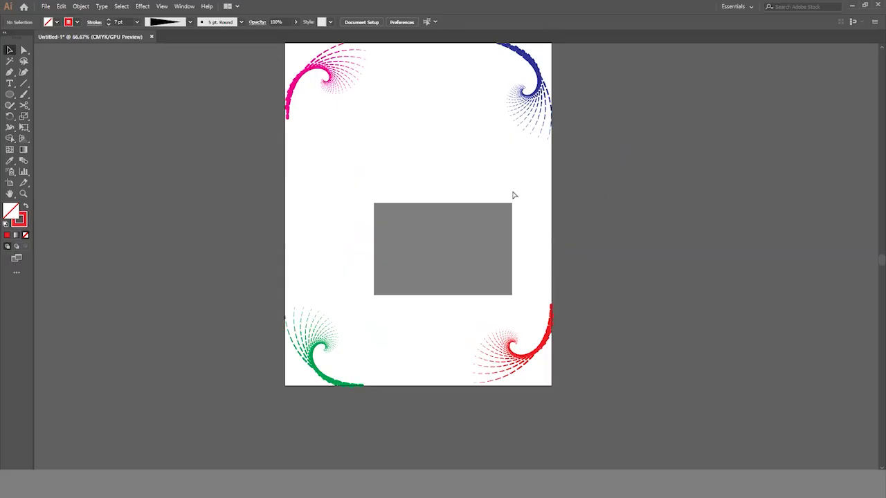
key(ctrl+minus)
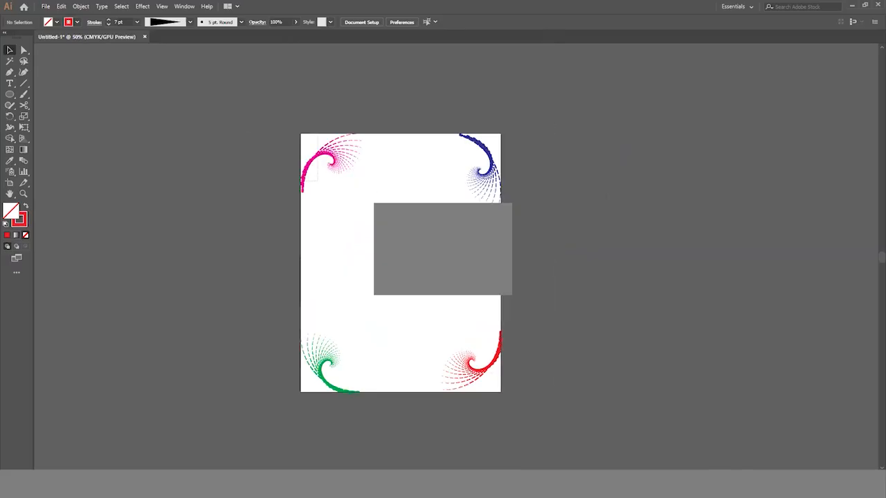
key(ctrl+z)
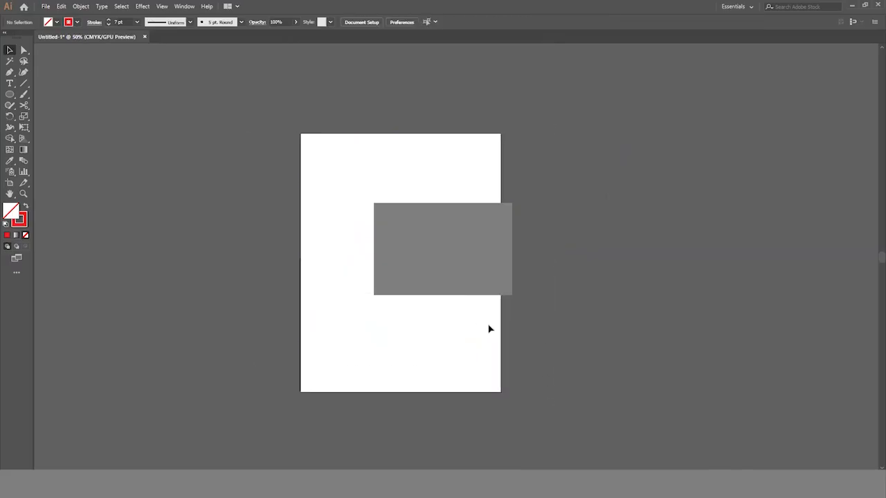
click(443, 308)
Step: Draw a two-point curve about 4.37 in wide and 2.29 in high with the Pen tool and shift it slightly right
scroll(443, 309, up, 2)
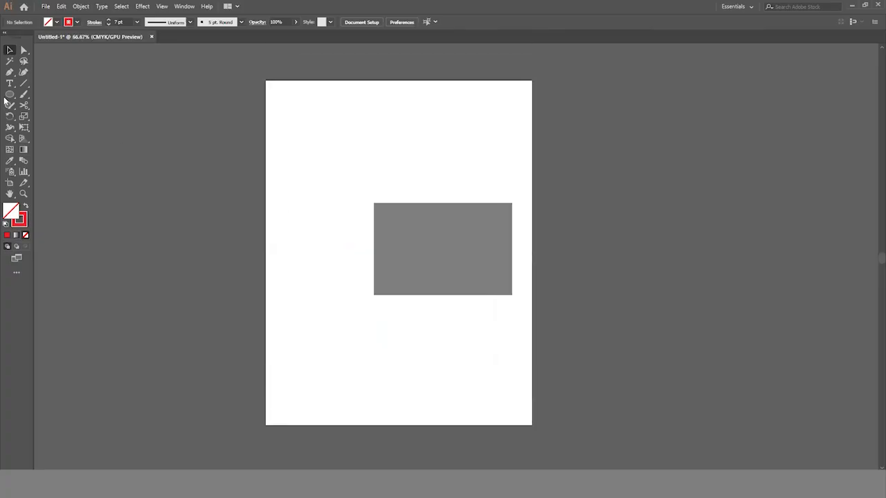
drag(9, 72, 42, 70)
click(305, 188)
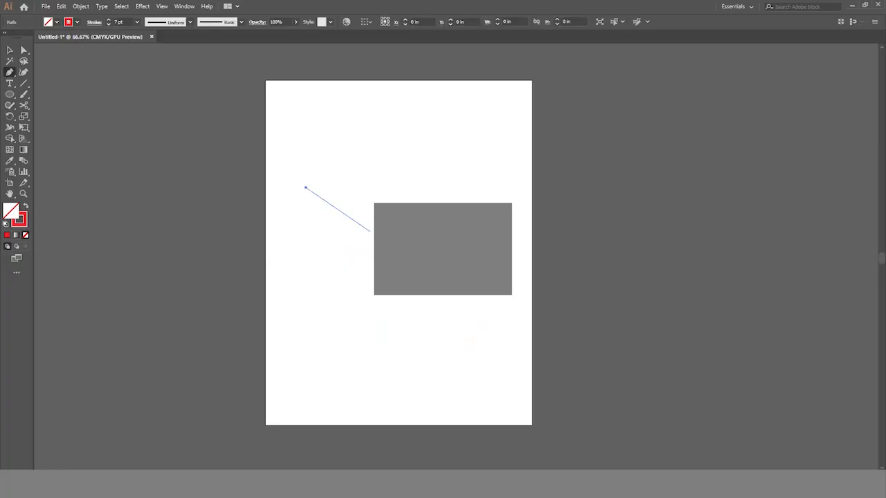
mouse_move(443, 261)
mouse_down()
mouse_move(530, 247)
mouse_move(537, 256)
mouse_up()
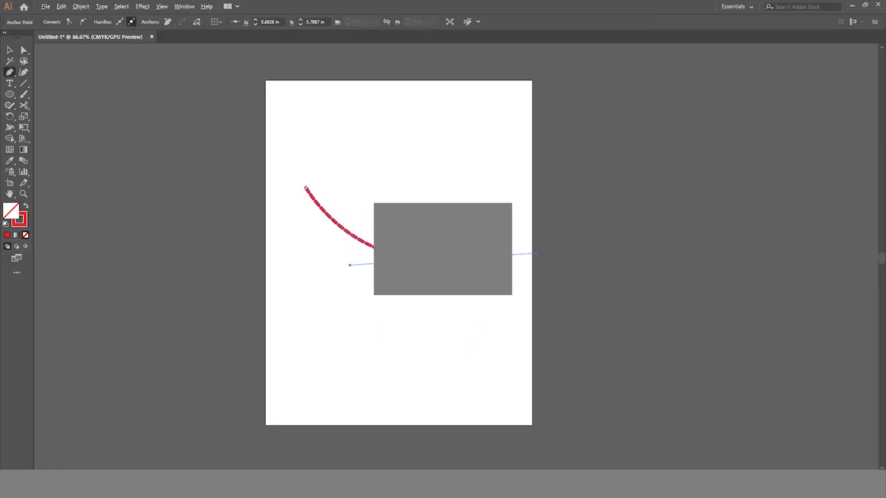
click(10, 50)
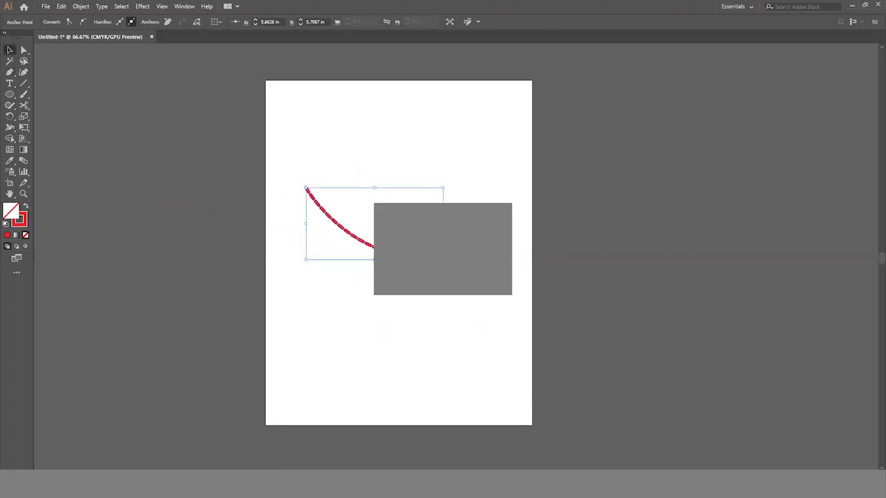
drag(343, 228, 372, 221)
Step: Start a previewed Transform effect on the curve with 121% horizontal scale, 101% vertical scale and a 20° angle
click(143, 7)
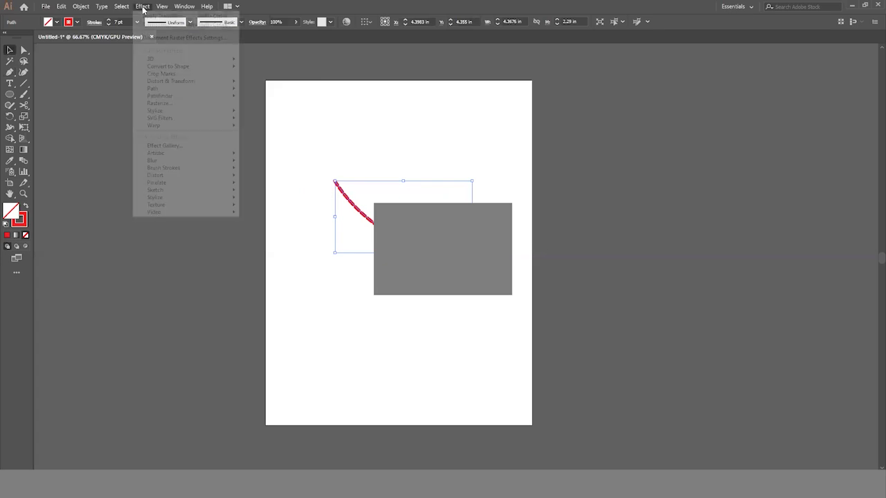
mouse_move(184, 84)
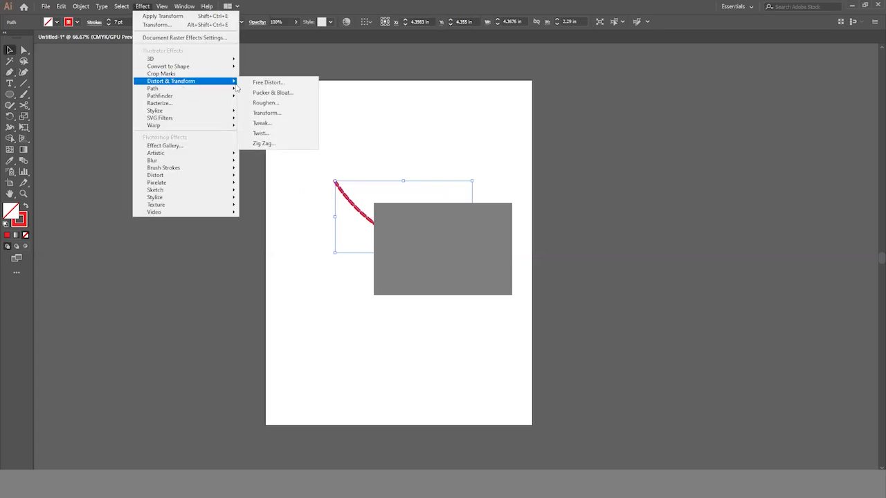
click(274, 118)
click(98, 323)
drag(156, 113, 156, 131)
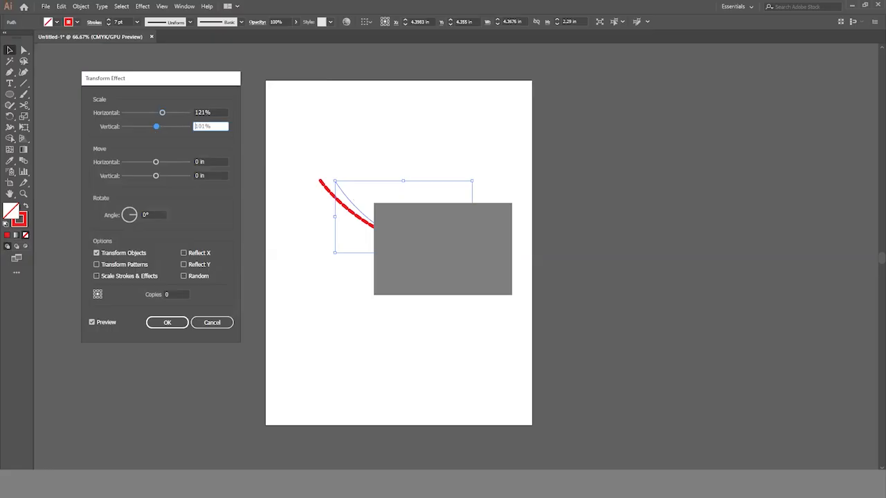
drag(133, 220, 138, 213)
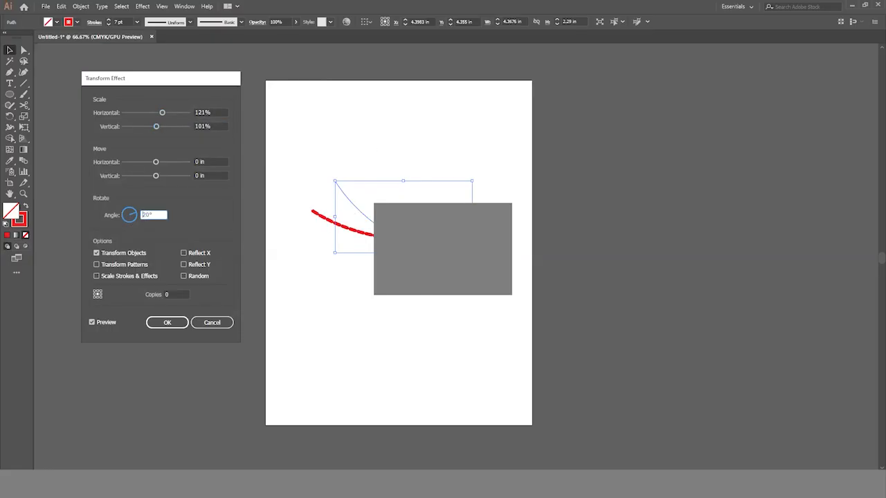
Step: Raise the number of transform copies of the curve to 13
click(173, 295)
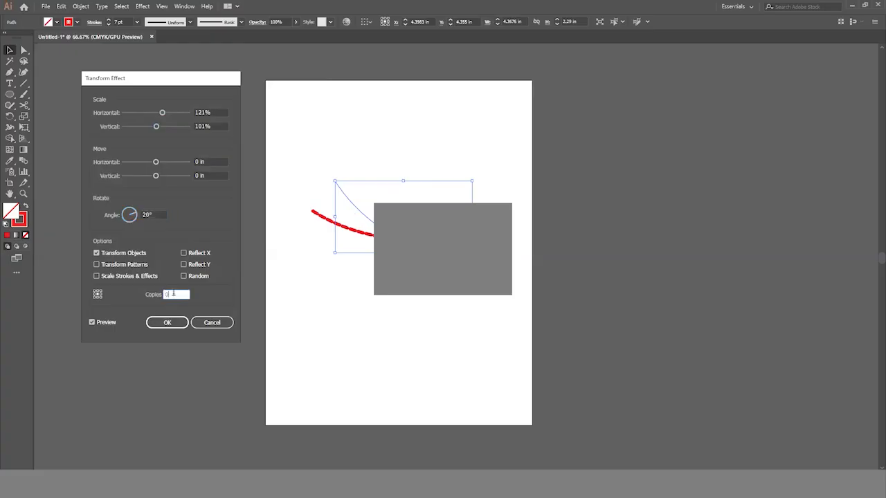
key(Up)
key(Up)
key(Up)
key(Up)
key(Up)
key(Up)
key(Up)
key(Up)
key(Up)
key(Up)
key(Up)
key(Up)
key(Up)
key(Up)
key(Up)
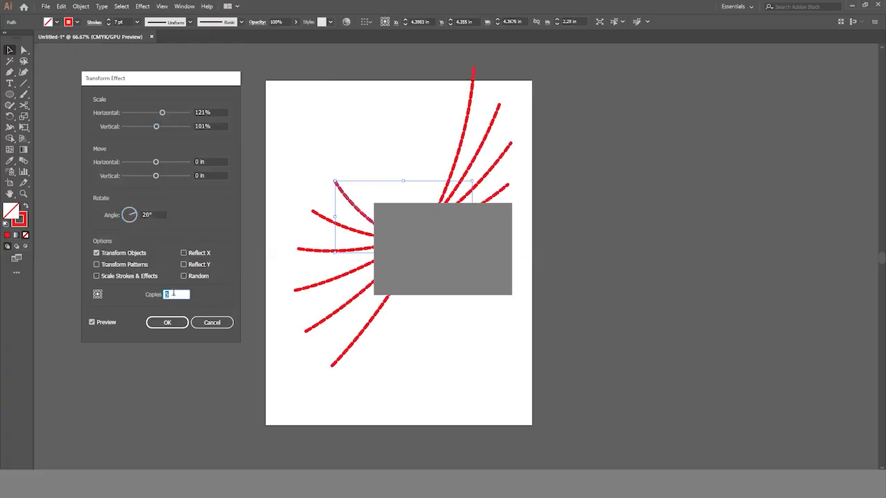
key(Up)
key(Up)
key(Up)
key(Up)
key(Up)
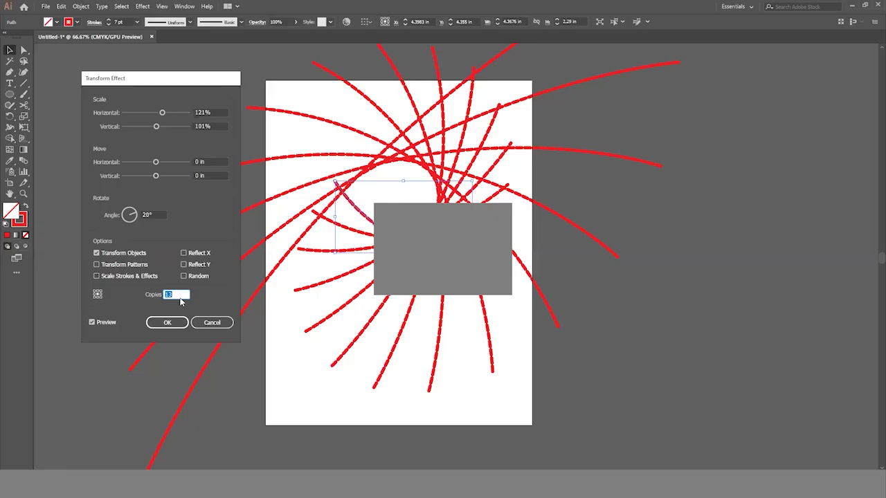
Step: Reduce the number of transform copies of the curve to 1
key(Down)
key(Down)
key(Down)
key(Down)
key(Down)
key(Down)
key(Down)
key(Down)
key(Down)
key(Down)
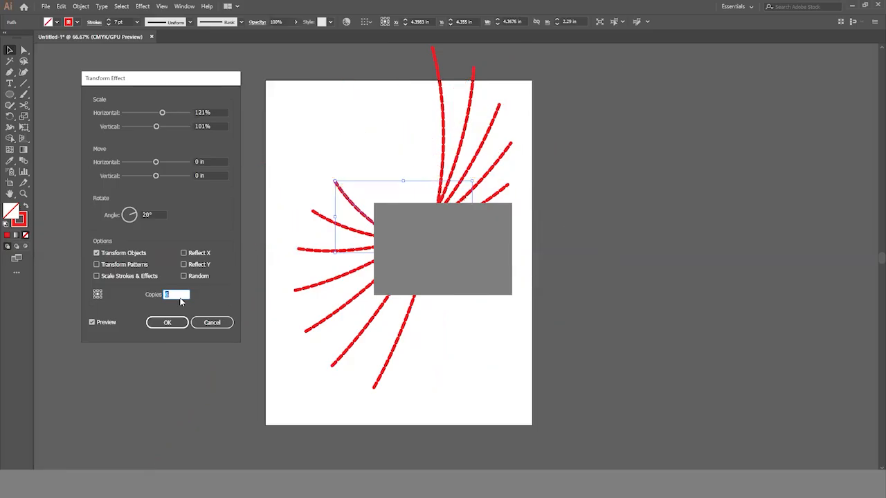
key(Down)
key(Down)
key(Down)
key(Up)
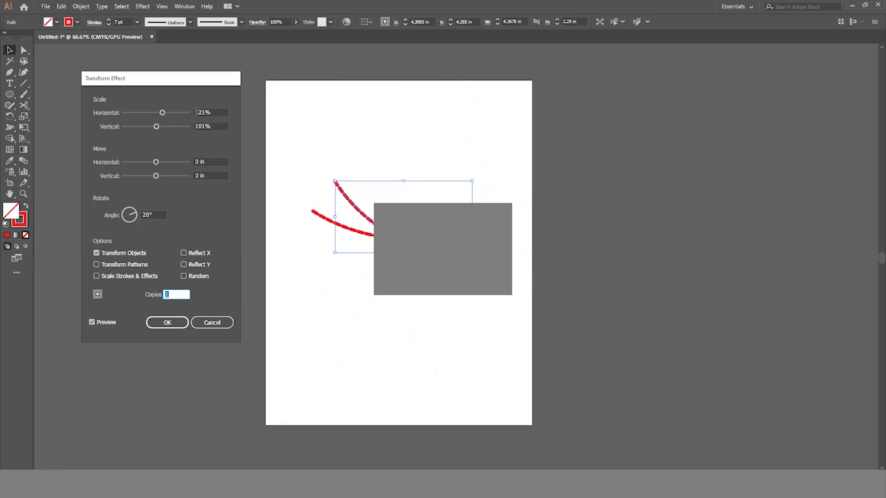
Step: Set the curve's transform to 80% horizontal and vertical scale, 0 copies and a 3° angle
click(199, 113)
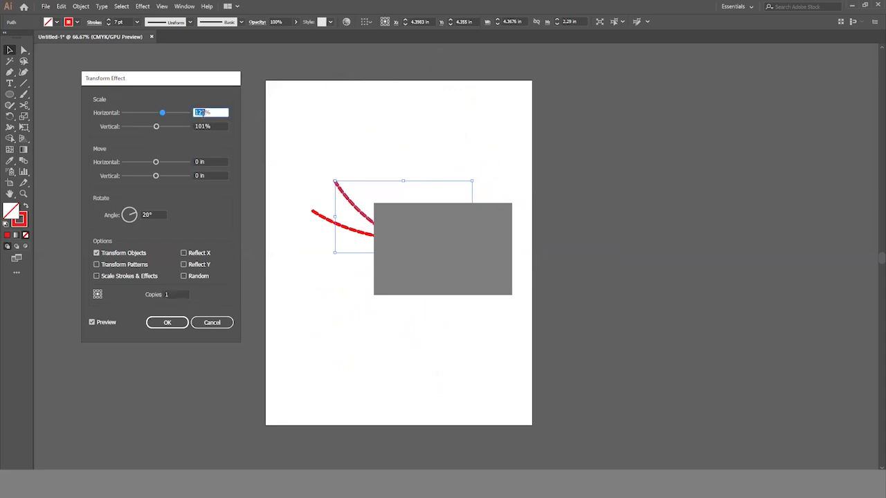
text(80)
key(Tab)
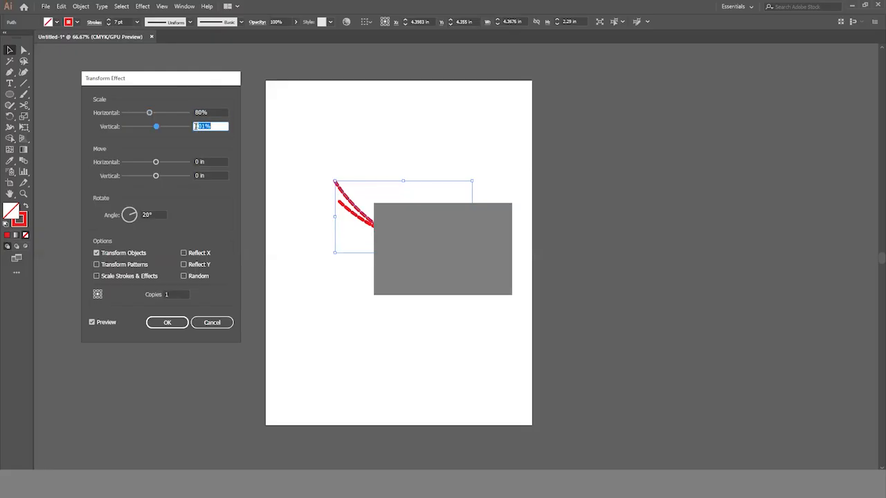
double_click(206, 126)
text(80)
click(174, 294)
key(Down)
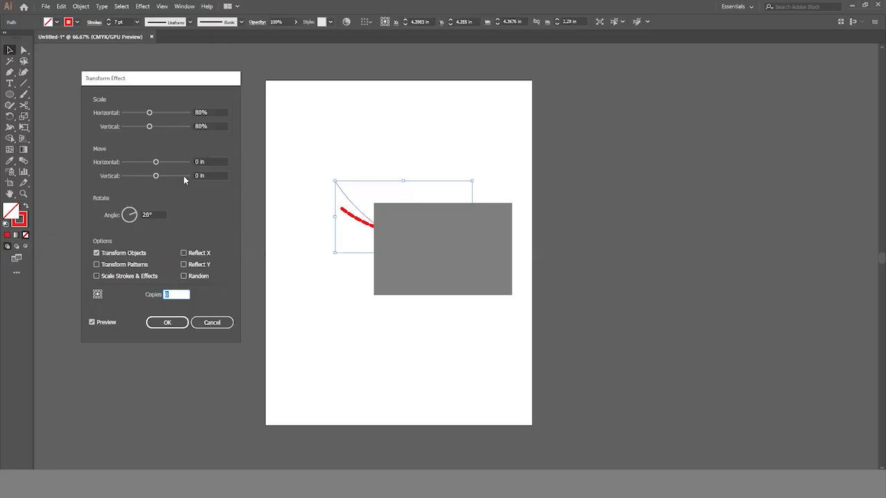
click(145, 215)
text(3)
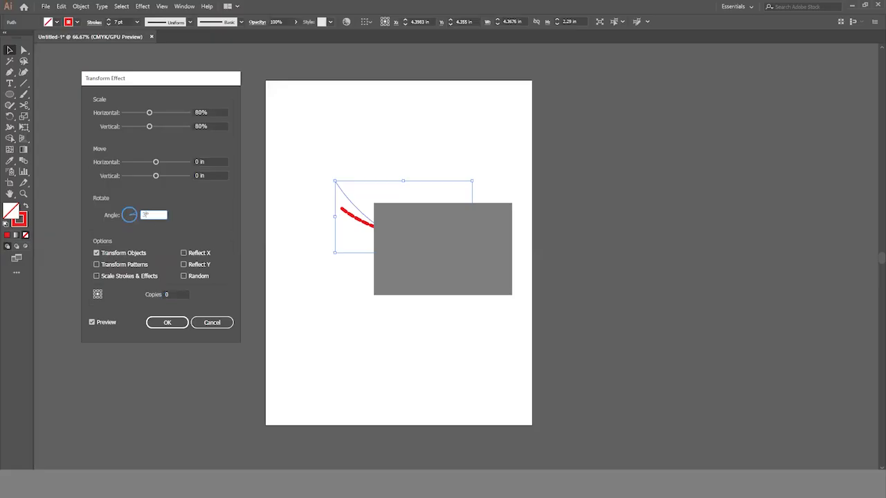
Step: Try increasing numbers of transform copies with the 3° angle and return the copies to 0
click(170, 295)
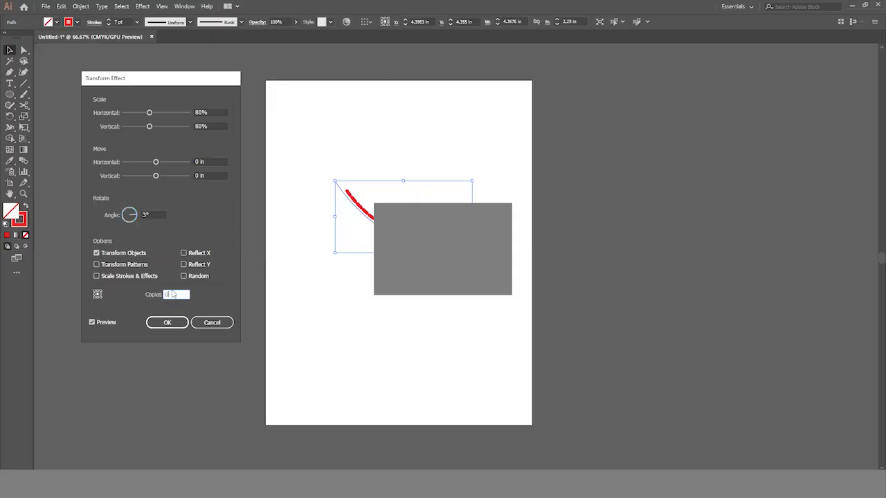
key(Up)
key(Up)
key(Up)
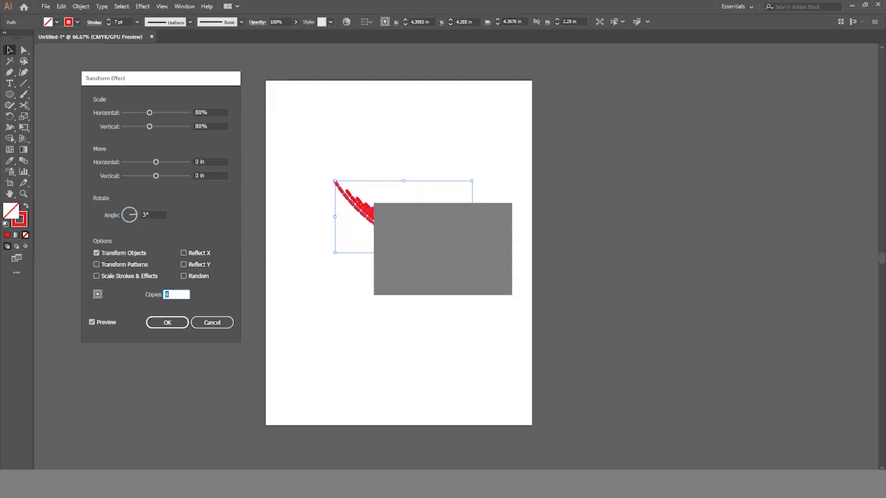
key(Up)
key(Up)
key(Up)
key(Up)
key(Up)
key(Up)
key(Up)
key(Up)
key(Up)
key(Down)
key(Down)
key(Down)
key(Down)
key(Down)
Step: Set the curve's transform to 110% horizontal and vertical scale with a 20° angle
click(198, 112)
text(110)
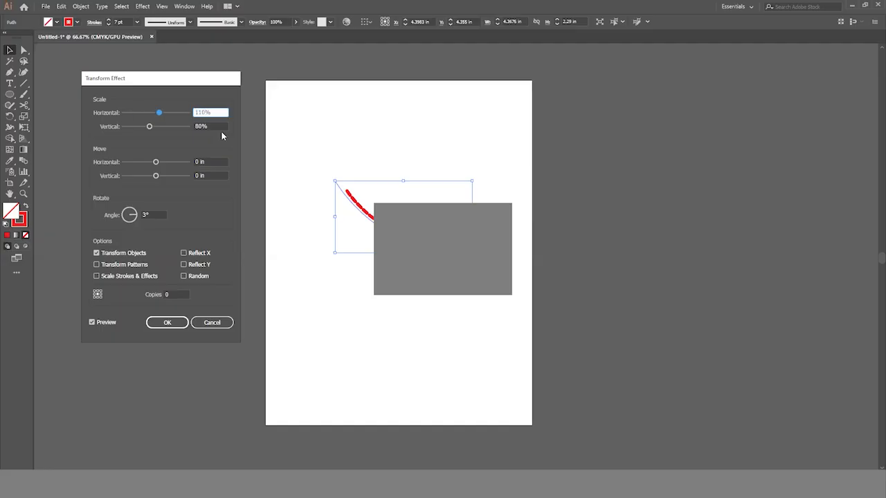
click(199, 126)
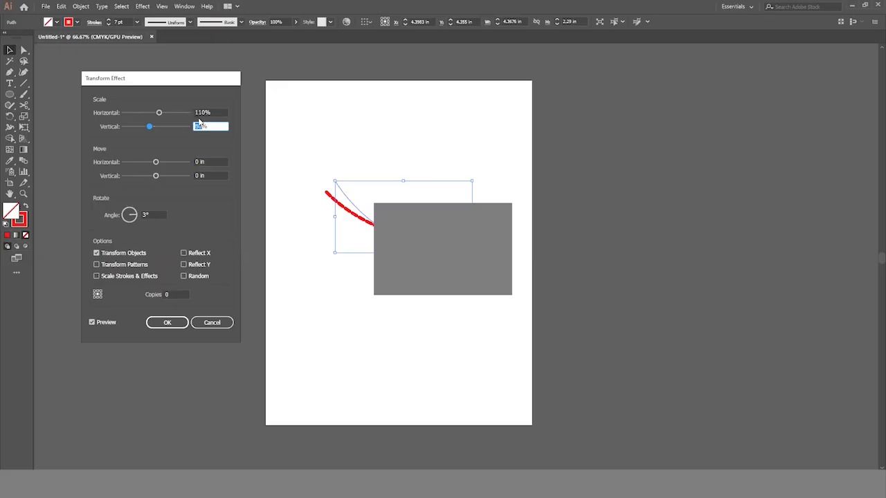
text(110)
click(143, 214)
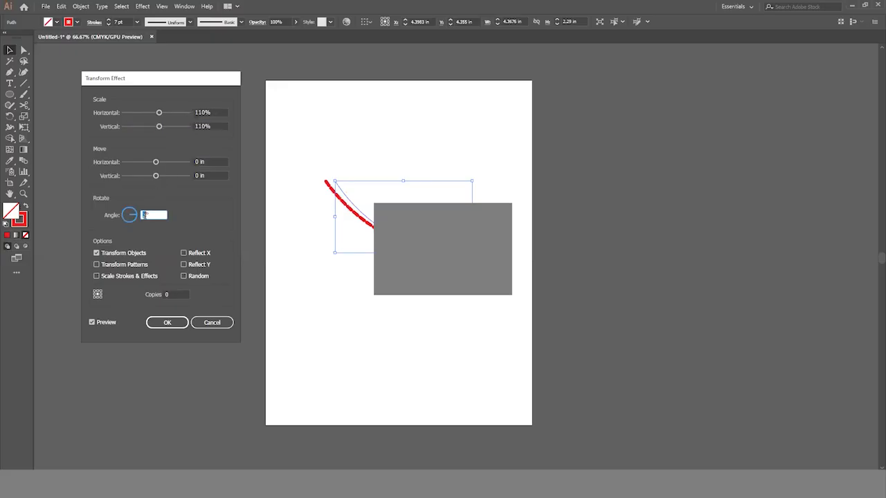
text(20)
key(Tab)
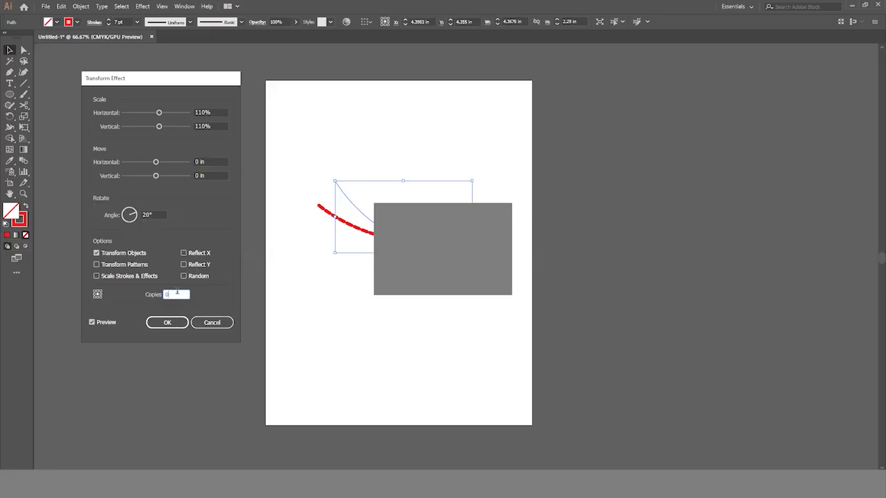
Step: Try increasing numbers of transform copies at the enlarged scale and 20° angle, and discard the Transform effect
key(Up)
key(Up)
key(Up)
key(Up)
key(Up)
key(Up)
key(Up)
key(Up)
key(Up)
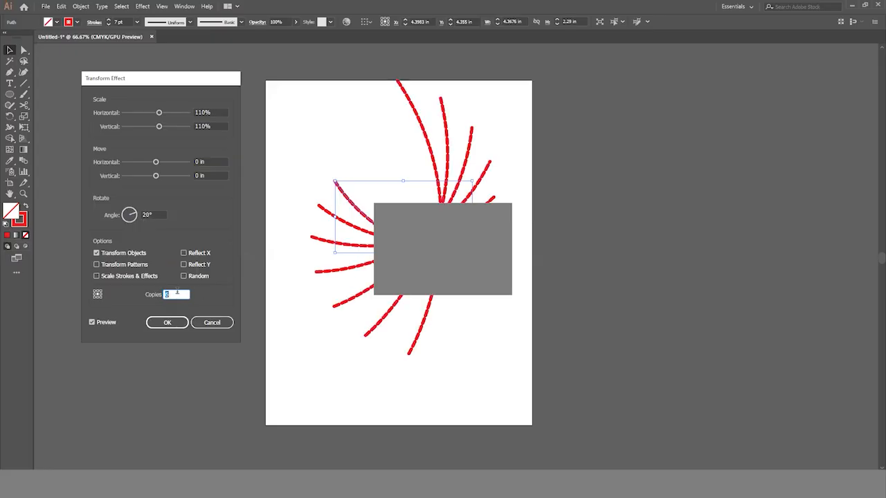
key(Up)
key(Up)
key(Up)
key(Up)
key(Up)
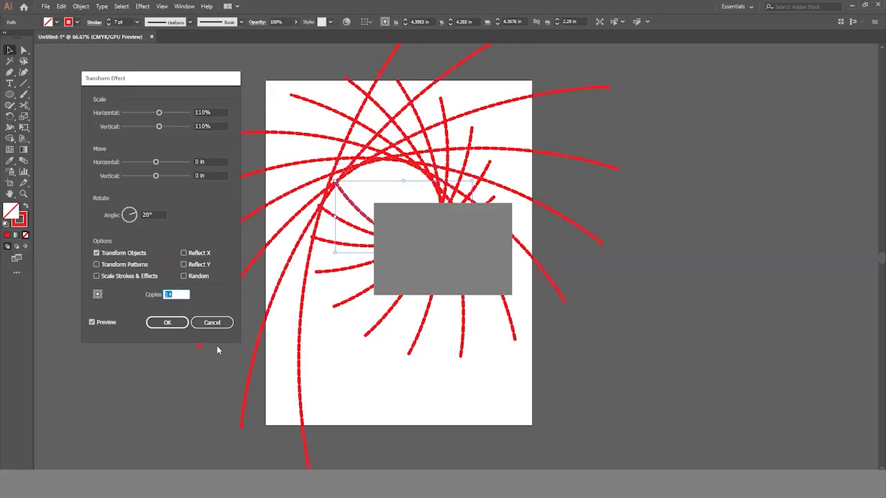
click(211, 323)
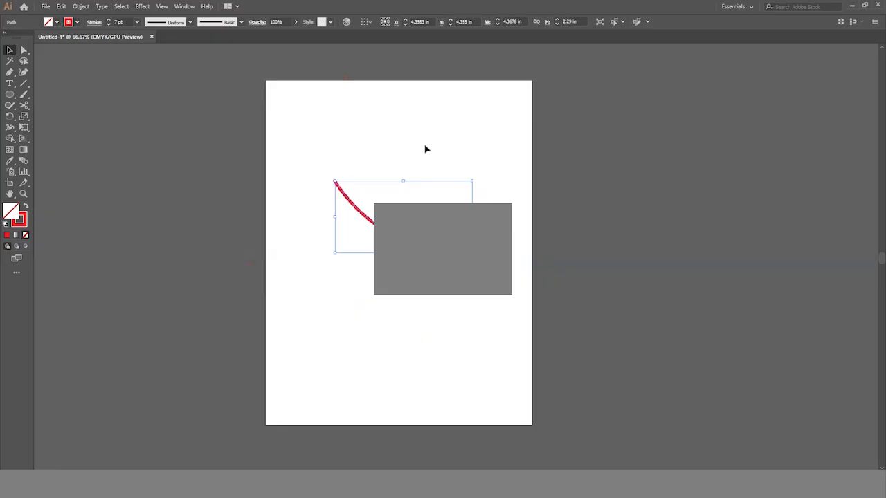
Step: Delete the red curve from the artboard
key(Delete)
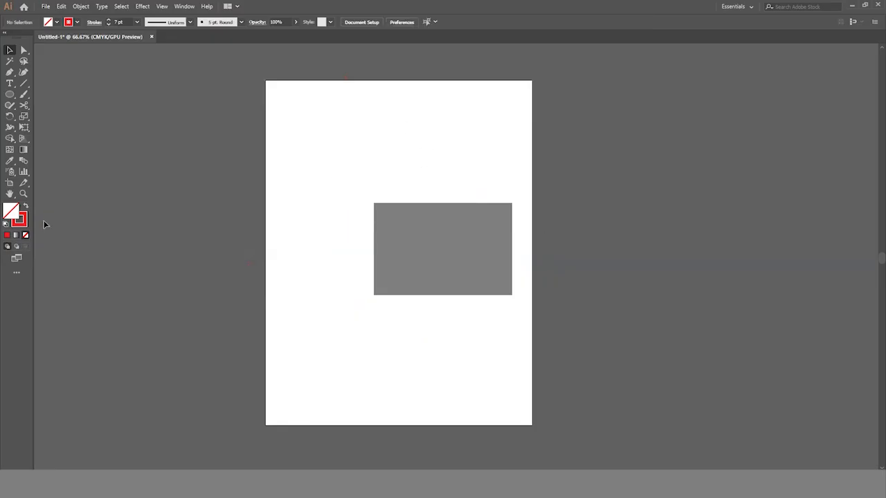